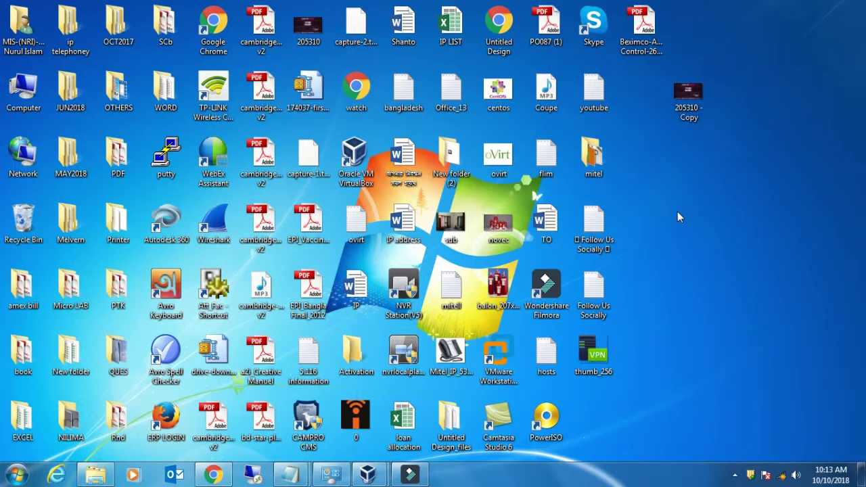
- Bring the WIN-7 VM forward and close the Programs and Features and Windows Features windows
{"action": "right_click", "coordinate": [674, 206]}
{"action": "left_click", "coordinate": [368, 474]}
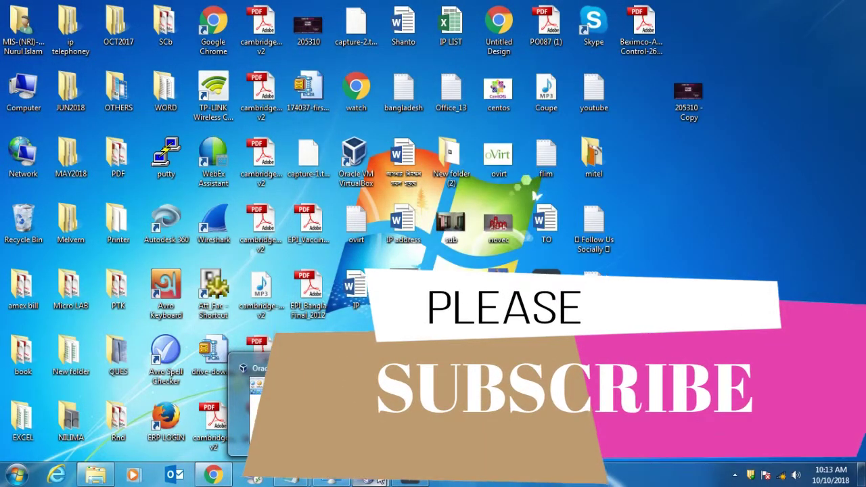
{"action": "left_click", "coordinate": [381, 478]}
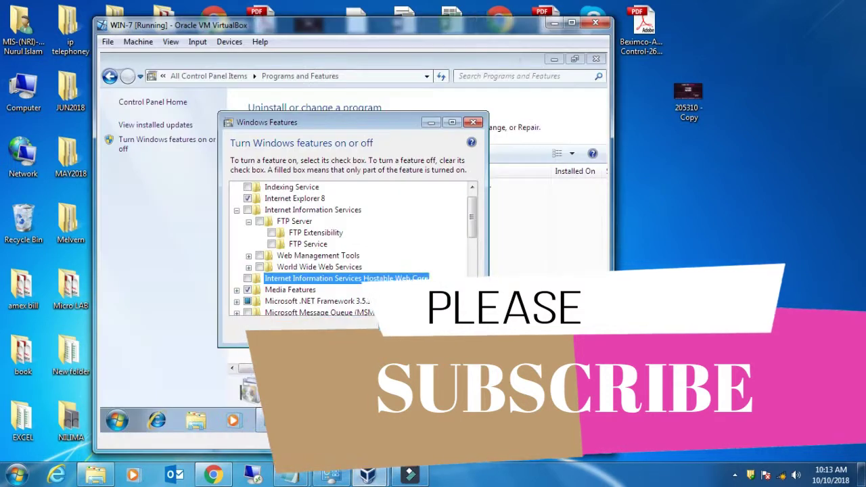
{"action": "left_click", "coordinate": [596, 59]}
{"action": "left_click", "coordinate": [473, 123]}
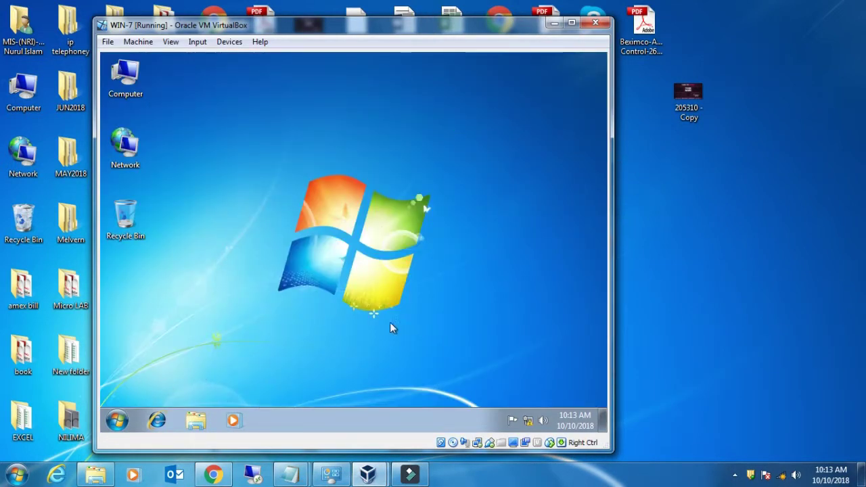
- Refresh the guest desktop several times and move the VM window further right
{"action": "right_click", "coordinate": [407, 111]}
{"action": "left_click", "coordinate": [441, 146]}
{"action": "left_click_drag", "start_coordinate": [309, 32], "coordinate": [408, 25]}
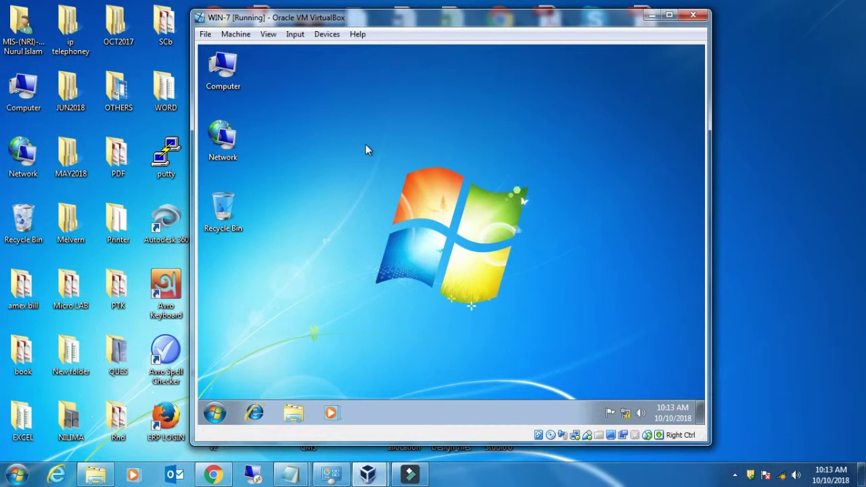
{"action": "right_click", "coordinate": [359, 110]}
{"action": "left_click", "coordinate": [393, 146]}
{"action": "right_click", "coordinate": [455, 114]}
{"action": "left_click", "coordinate": [491, 149]}
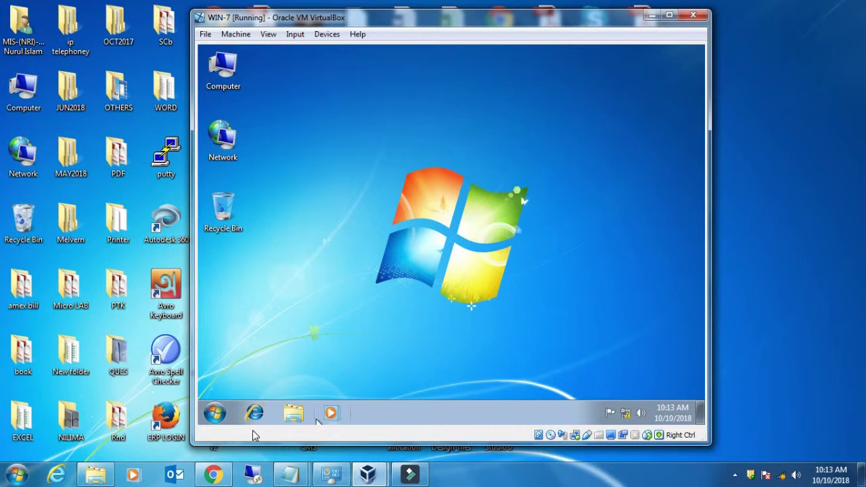
- Go through Start to Control Panel and open Programs and Features
{"action": "left_click", "coordinate": [215, 413]}
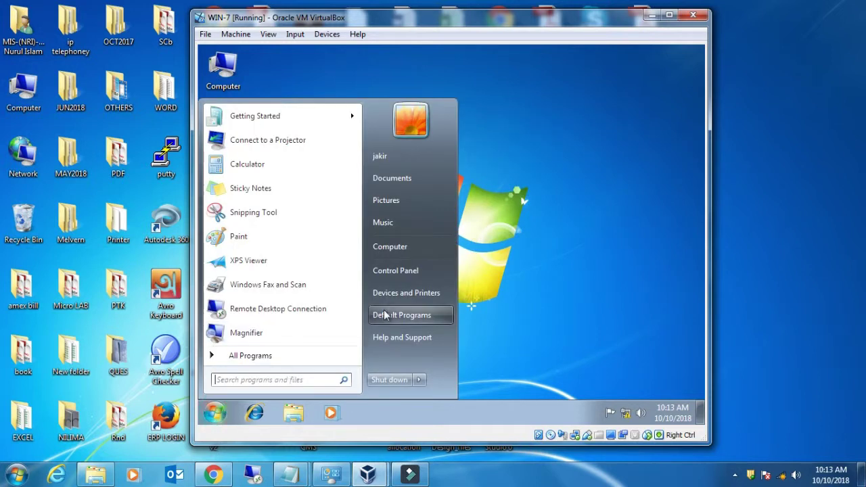
{"action": "left_click", "coordinate": [409, 272]}
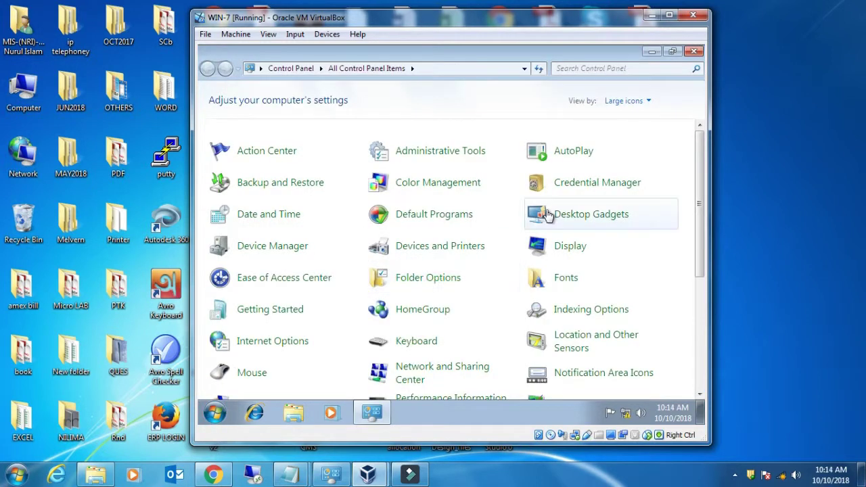
{"action": "scroll", "coordinate": [481, 242], "scroll_direction": "down", "scroll_amount": 1}
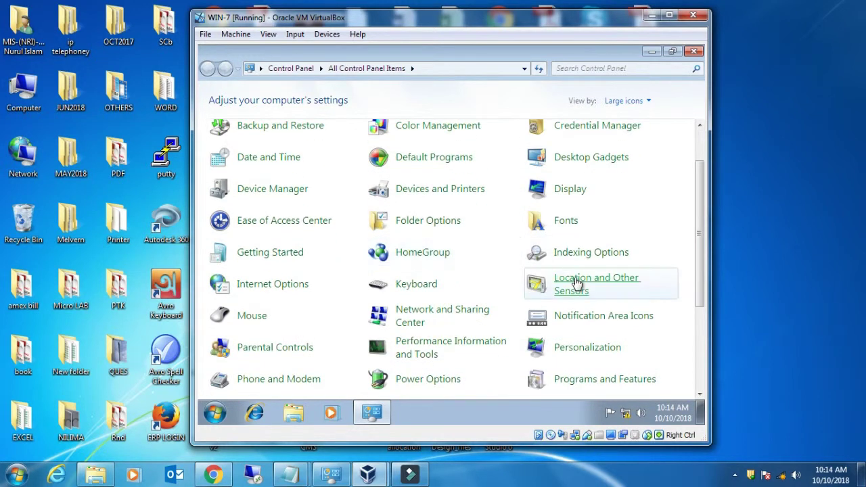
{"action": "scroll", "coordinate": [576, 283], "scroll_direction": "down", "scroll_amount": 2}
{"action": "left_click", "coordinate": [607, 304]}
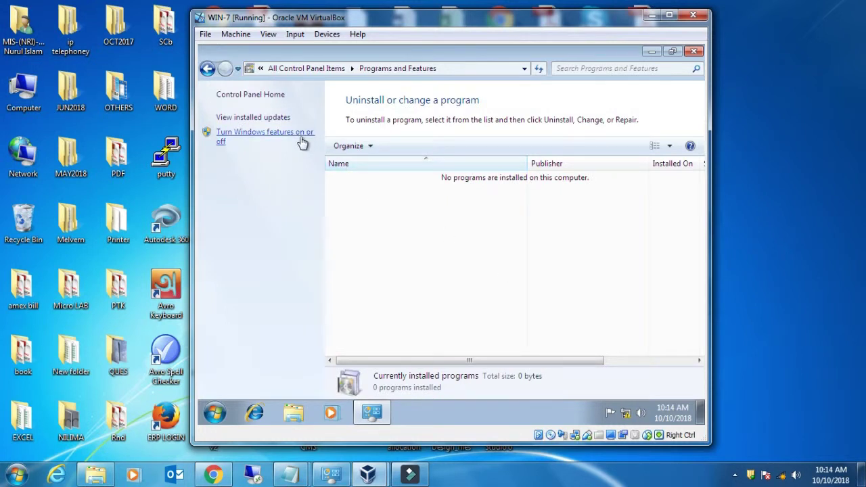
- In Windows Features, tick IIS FTP Server with FTP Extensibility
{"action": "left_click", "coordinate": [276, 133]}
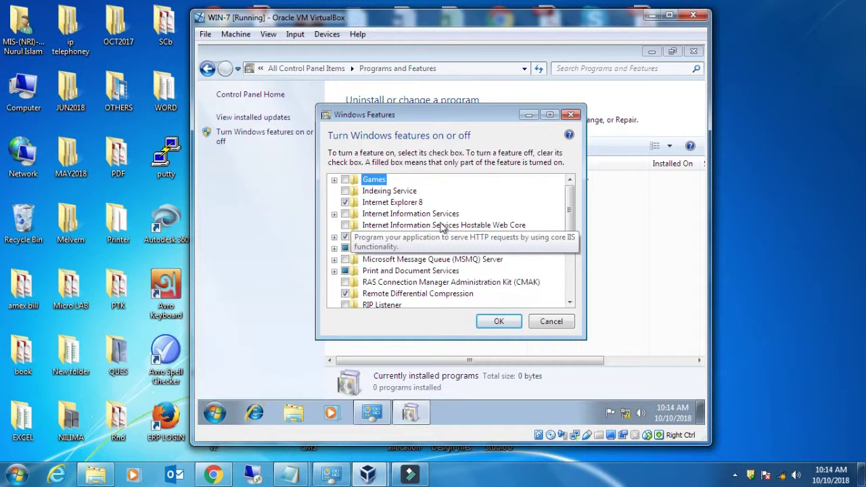
{"action": "left_click", "coordinate": [334, 214]}
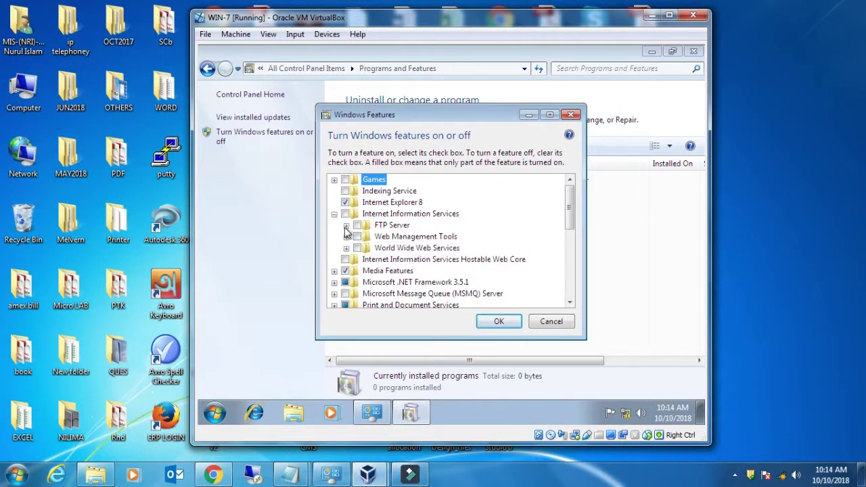
{"action": "left_click", "coordinate": [346, 226]}
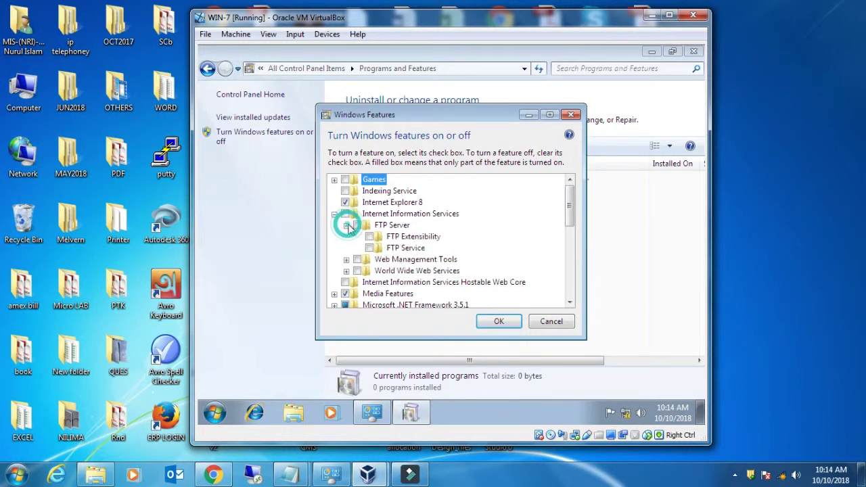
{"action": "left_click", "coordinate": [358, 227]}
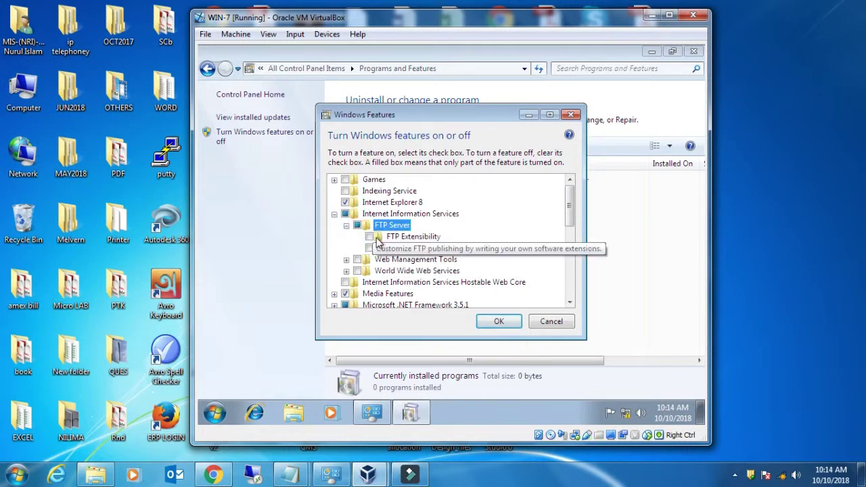
{"action": "left_click", "coordinate": [369, 237]}
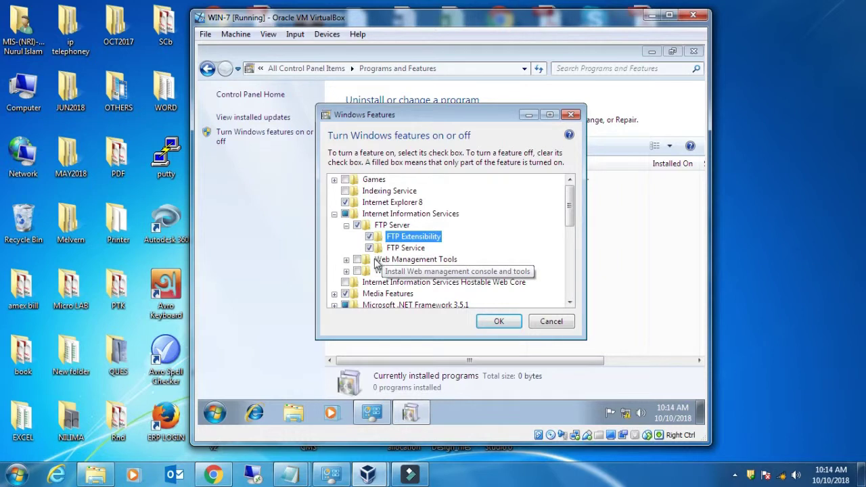
- Tick Web Management Tools and World Wide Web Services, then apply and confirm the changes
{"action": "left_click", "coordinate": [346, 260]}
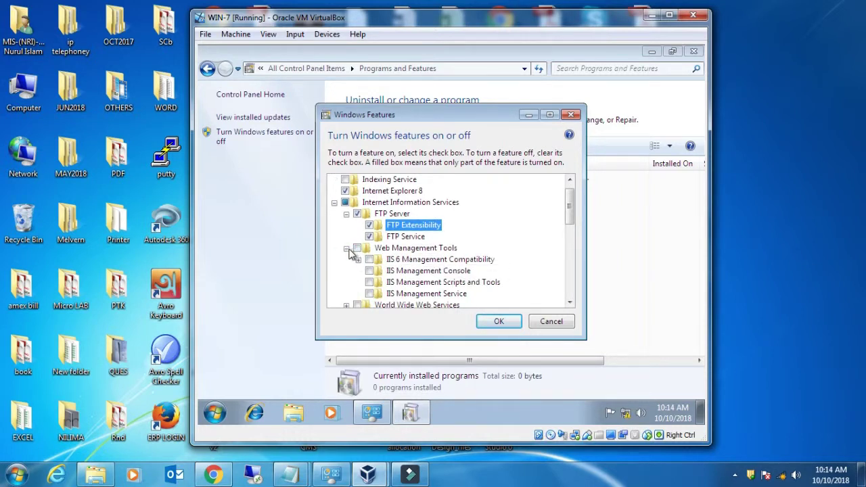
{"action": "left_click", "coordinate": [347, 249]}
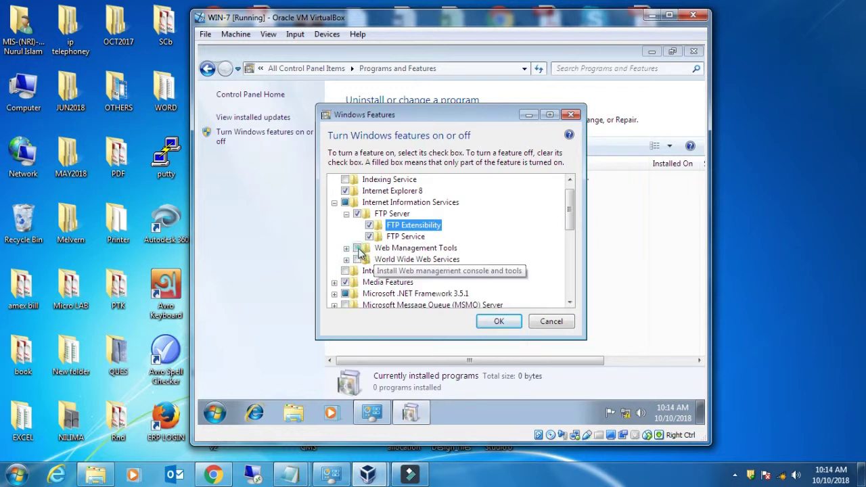
{"action": "left_click", "coordinate": [357, 248]}
{"action": "left_click", "coordinate": [358, 260]}
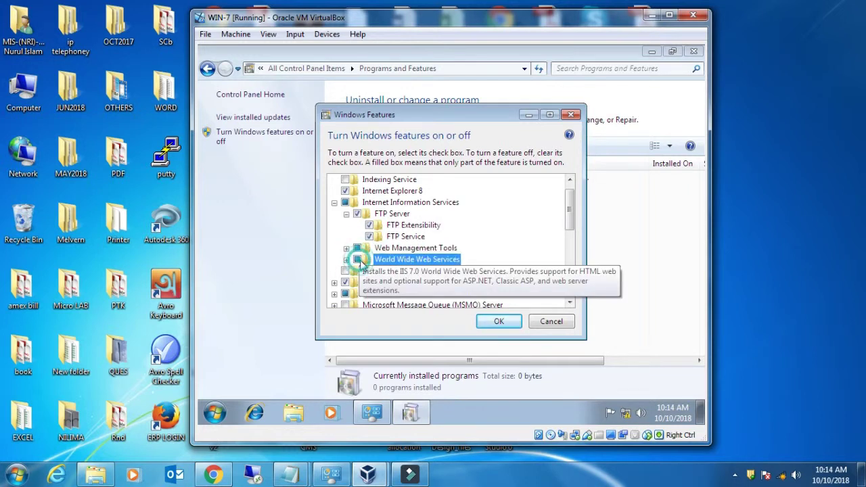
{"action": "left_click", "coordinate": [499, 320]}
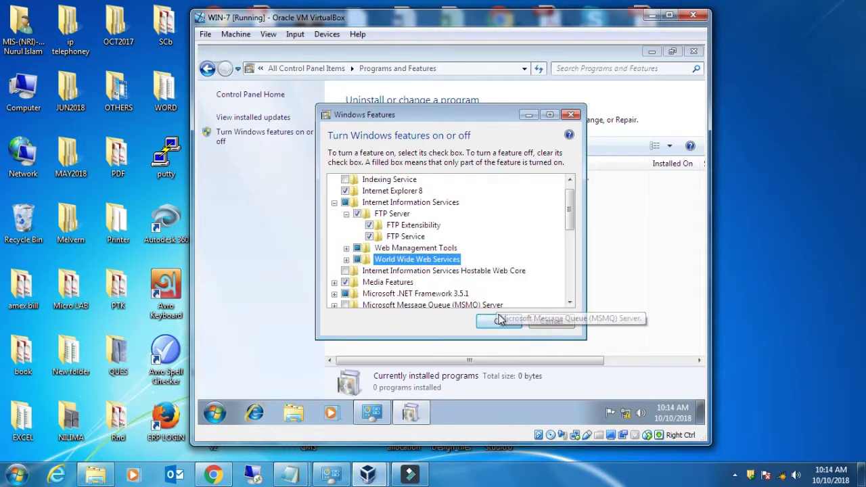
{"action": "left_click", "coordinate": [497, 324]}
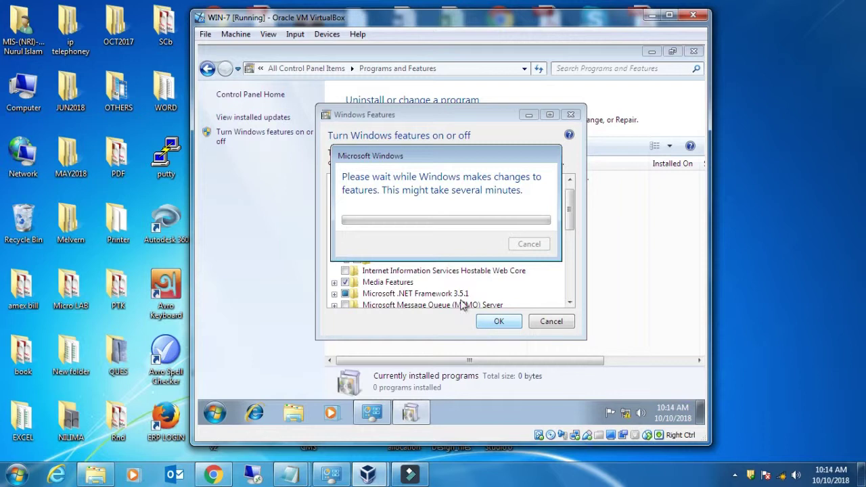
- Refresh the host desktop while features install, then minimize the Programs and Features window
{"action": "right_click", "coordinate": [814, 77]}
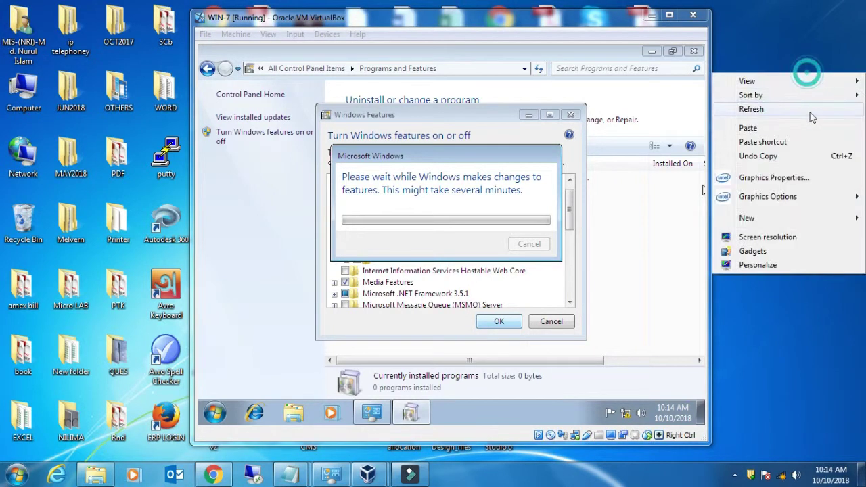
{"action": "left_click", "coordinate": [785, 110]}
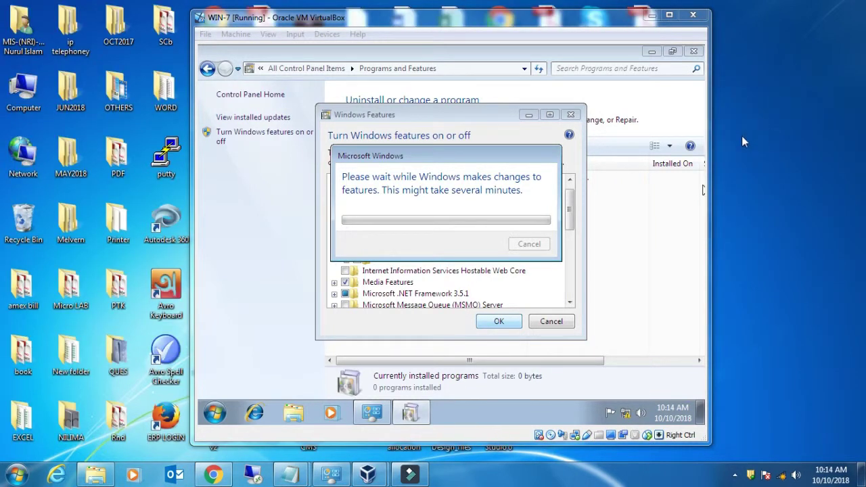
{"action": "right_click", "coordinate": [756, 101]}
{"action": "left_click", "coordinate": [758, 134]}
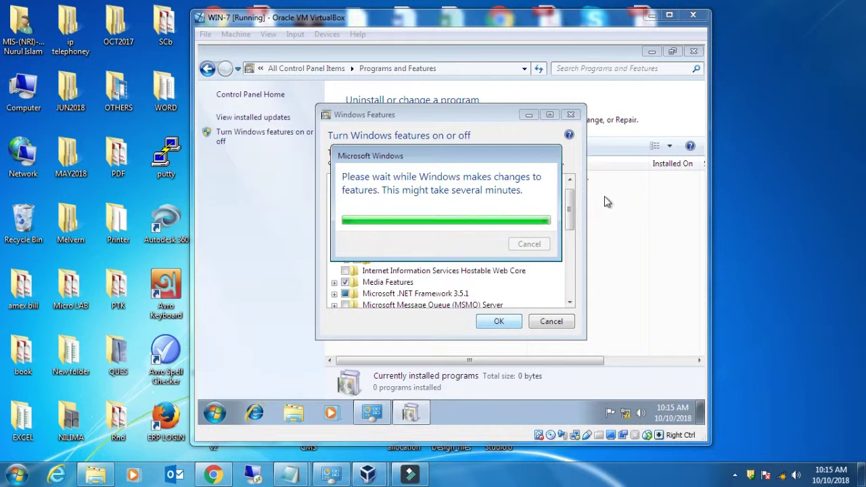
{"action": "left_click", "coordinate": [651, 52]}
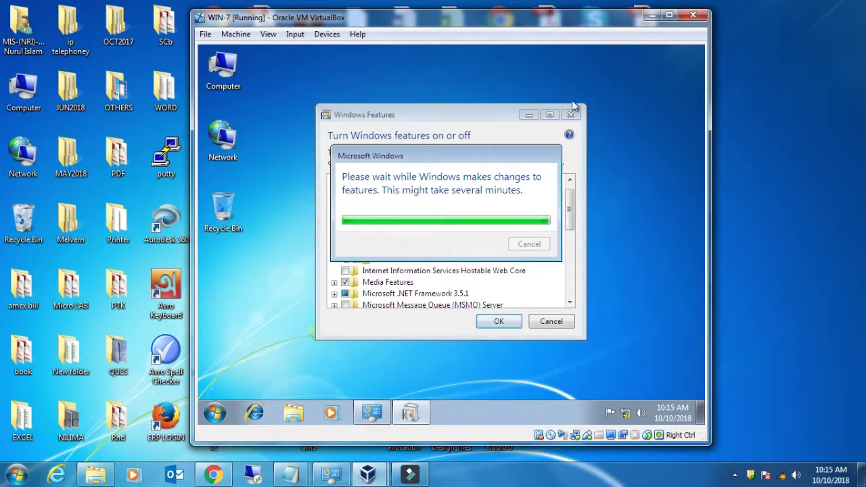
{"action": "left_click", "coordinate": [529, 115]}
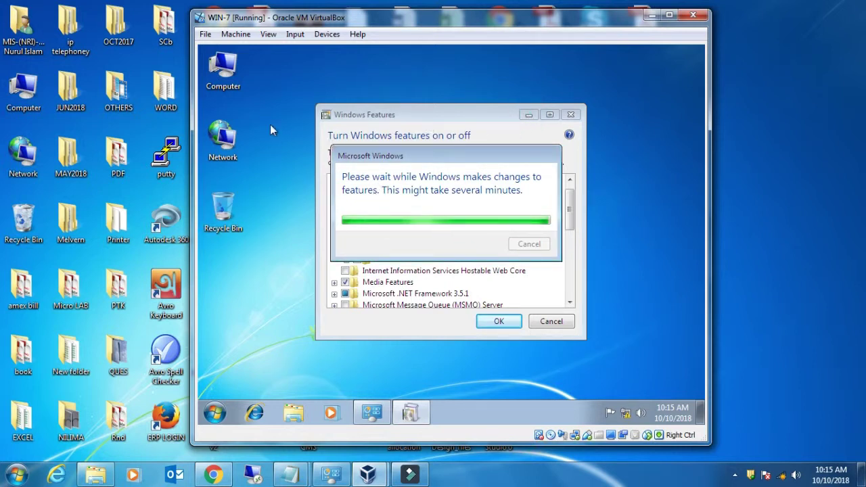
- Create a new folder named TechTarget on the guest desktop
{"action": "right_click", "coordinate": [259, 91]}
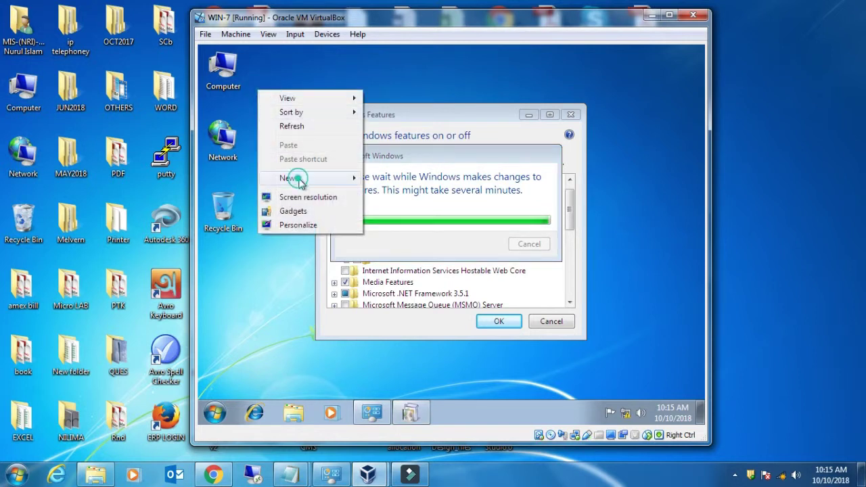
{"action": "mouse_move", "coordinate": [309, 179]}
{"action": "left_click", "coordinate": [391, 179]}
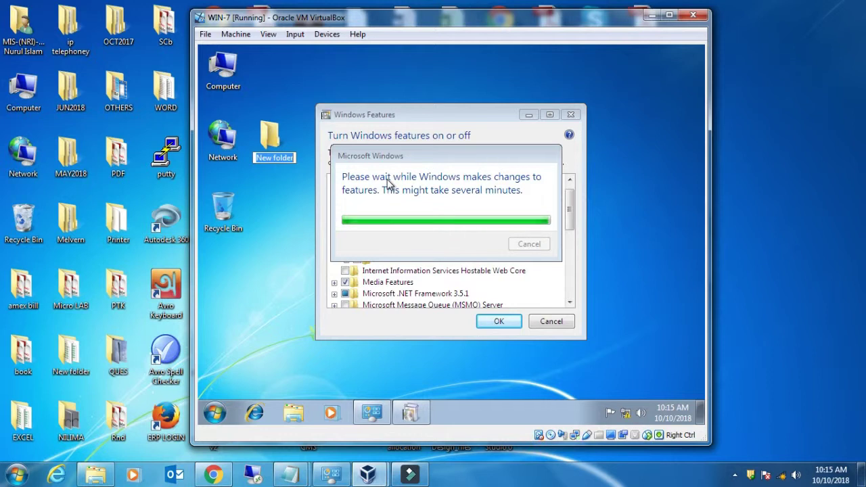
{"action": "type", "text": "Tech"}
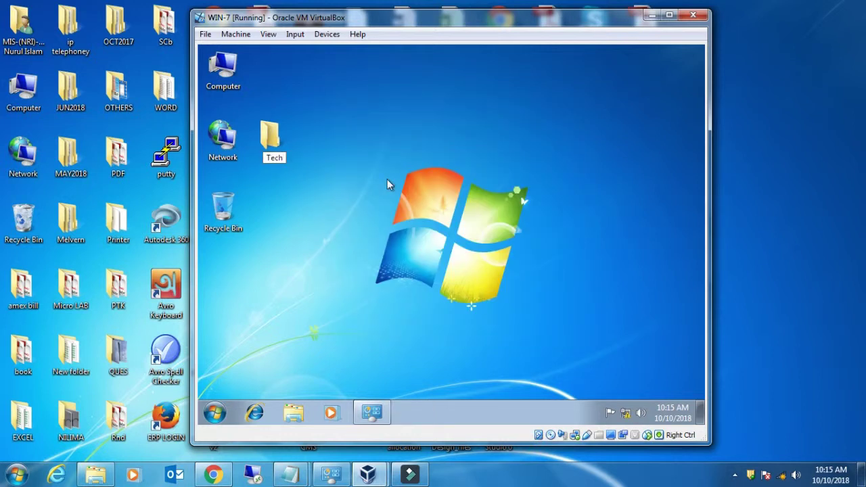
{"action": "type", "text": "Target"}
{"action": "key", "text": "Return"}
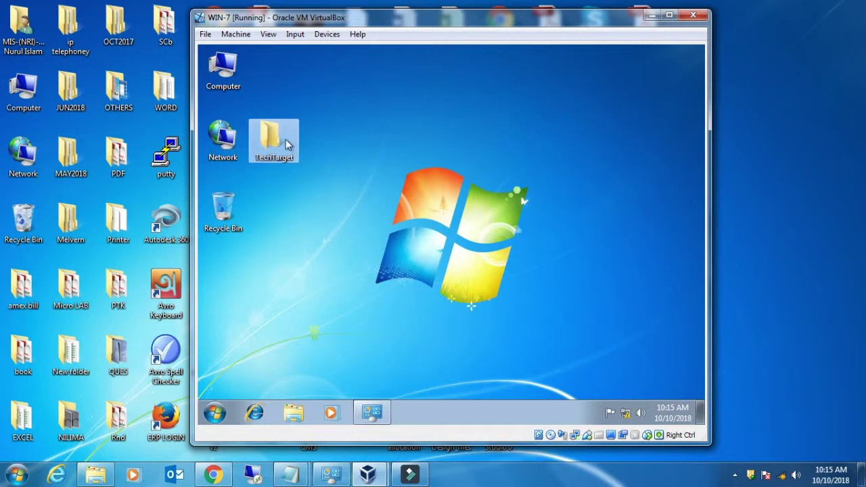
- Refresh the guest desktop and restore the Programs and Features window
{"action": "right_click", "coordinate": [377, 124]}
{"action": "left_click", "coordinate": [422, 165]}
{"action": "right_click", "coordinate": [377, 126]}
{"action": "left_click", "coordinate": [415, 155]}
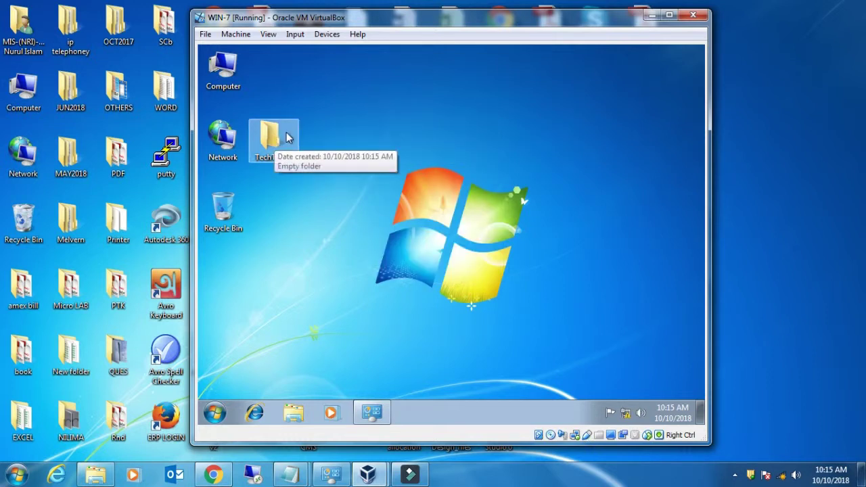
{"action": "left_click", "coordinate": [374, 413]}
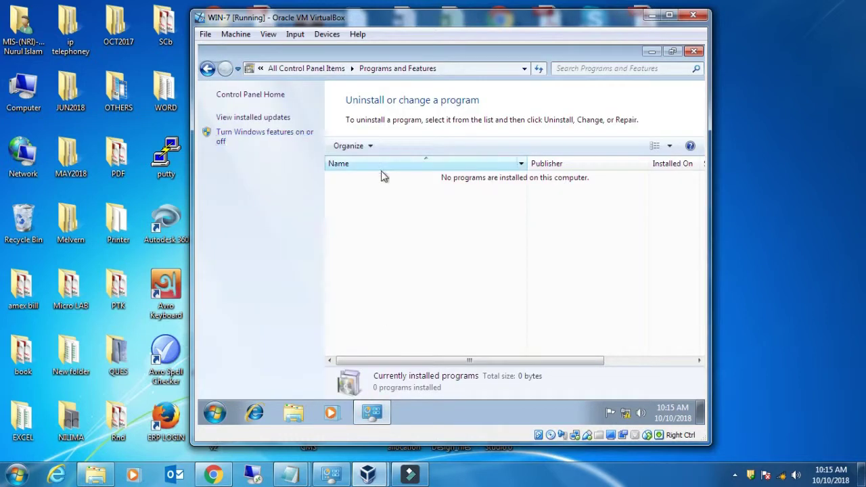
- Recheck the FTP Server features under Internet Information Services and apply them
{"action": "left_click", "coordinate": [273, 139]}
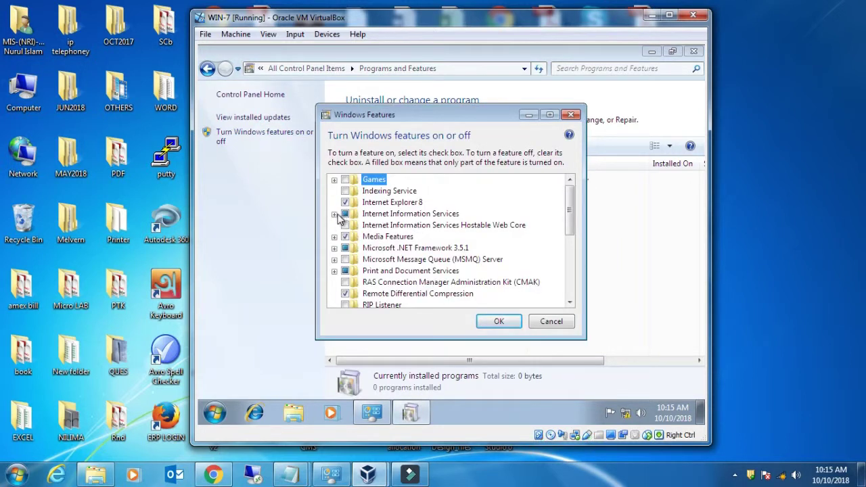
{"action": "left_click", "coordinate": [334, 215]}
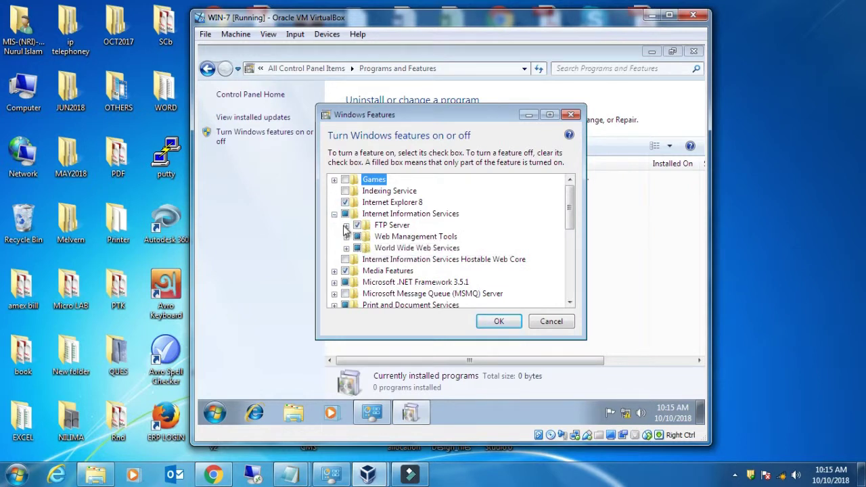
{"action": "left_click", "coordinate": [346, 226]}
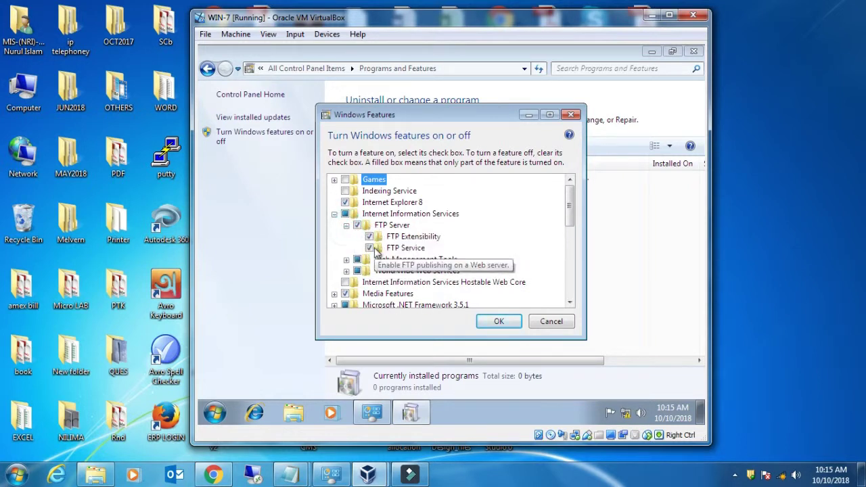
{"action": "left_click", "coordinate": [499, 322]}
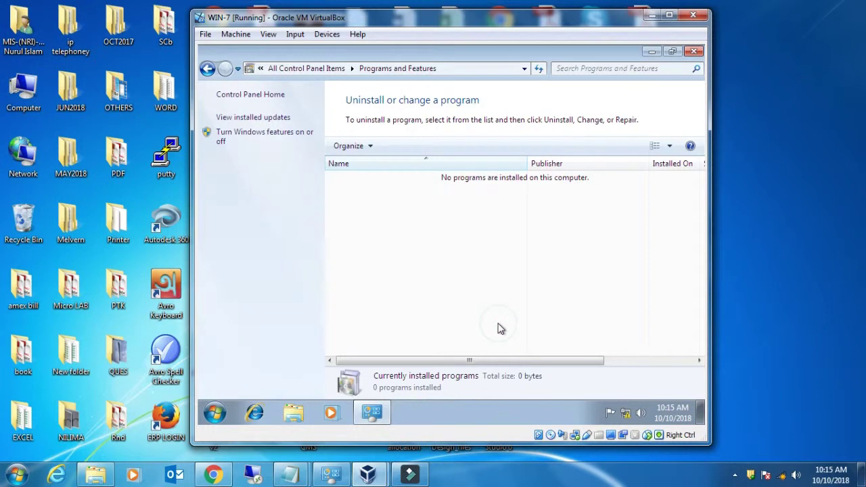
- Return to all Control Panel items and open Administrative Tools
{"action": "left_click", "coordinate": [207, 70]}
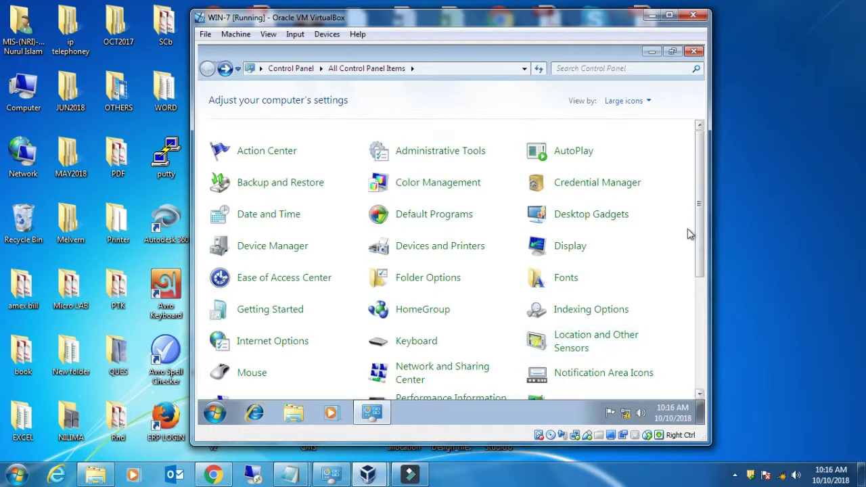
{"action": "scroll", "coordinate": [699, 211], "scroll_direction": "down", "scroll_amount": 3}
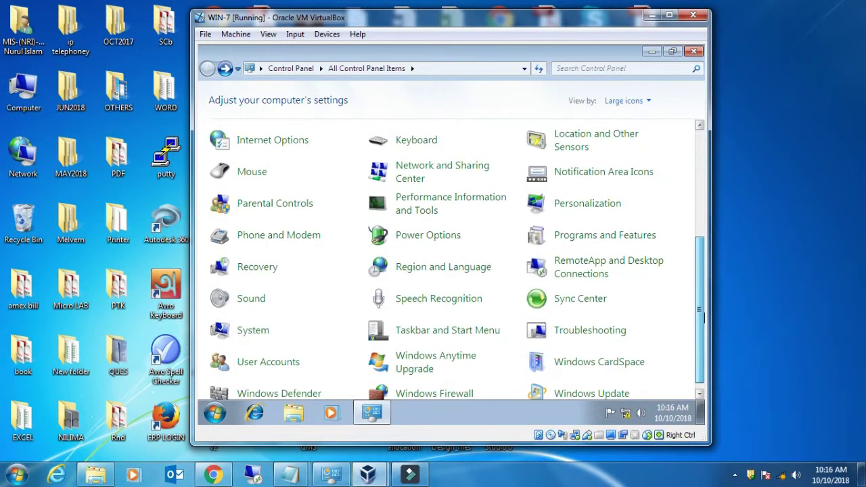
{"action": "scroll", "coordinate": [702, 206], "scroll_direction": "up", "scroll_amount": 3}
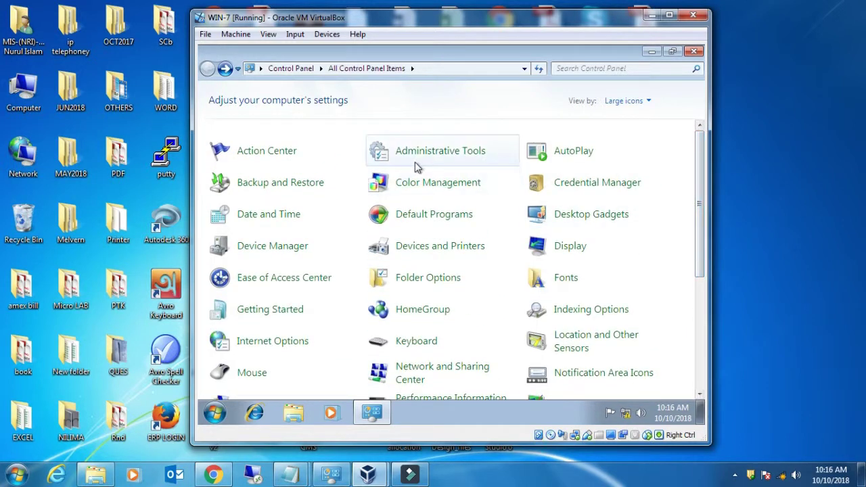
{"action": "left_click", "coordinate": [435, 152]}
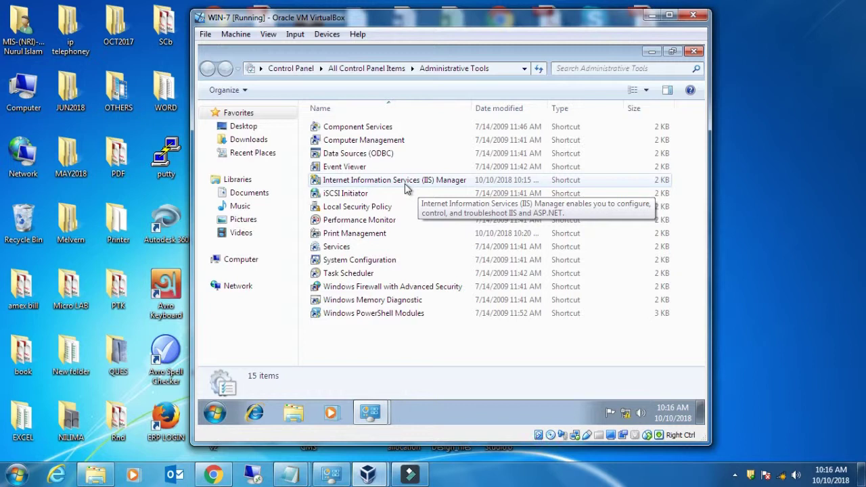
- Launch IIS Manager, widen its window and Connections pane, expand TECHTARGET, and right-click Sites
{"action": "left_click", "coordinate": [405, 182]}
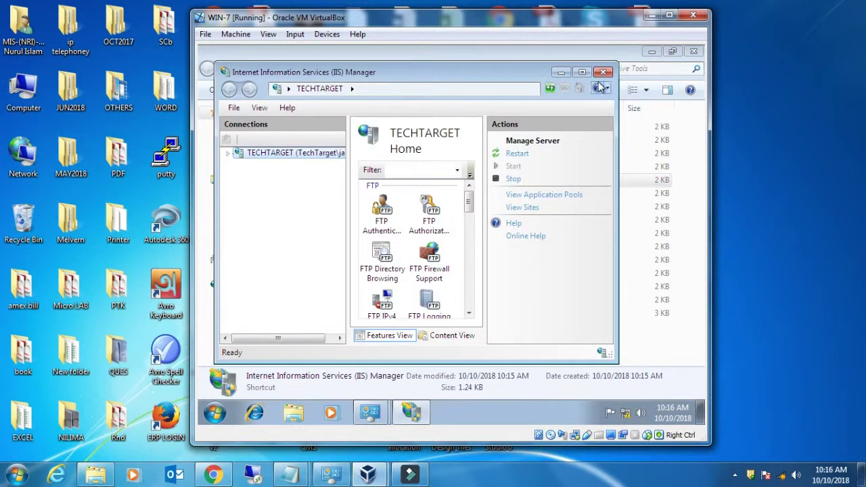
{"action": "left_click_drag", "start_coordinate": [617, 187], "coordinate": [682, 185]}
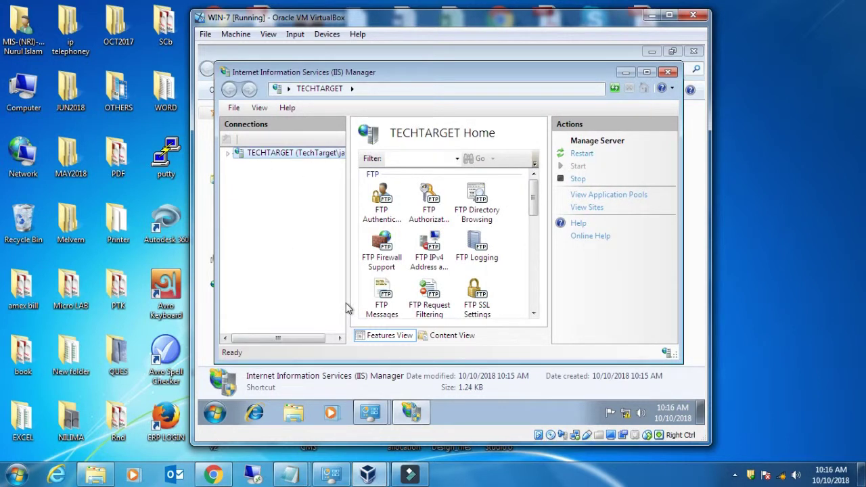
{"action": "left_click_drag", "start_coordinate": [347, 304], "coordinate": [398, 304]}
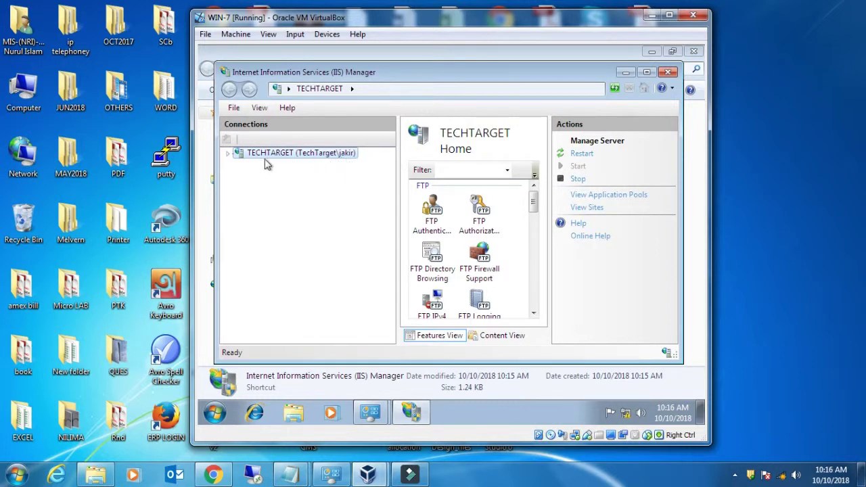
{"action": "left_click", "coordinate": [229, 154]}
{"action": "left_click", "coordinate": [241, 176]}
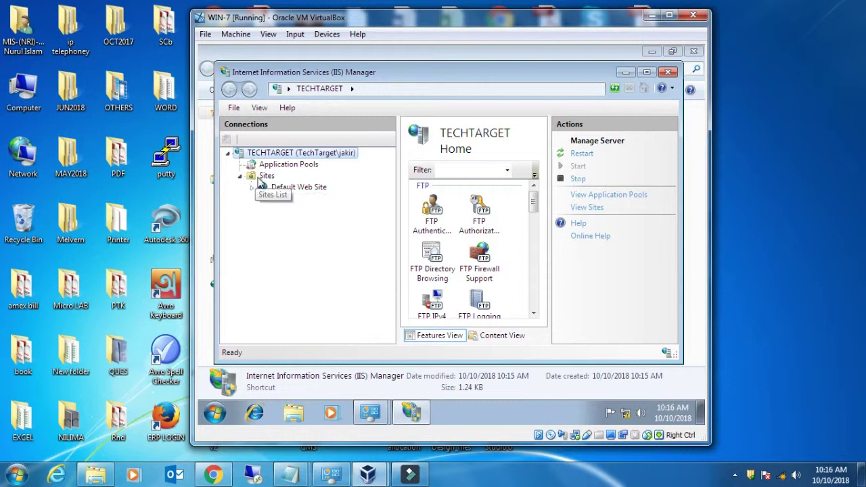
{"action": "left_click", "coordinate": [266, 178]}
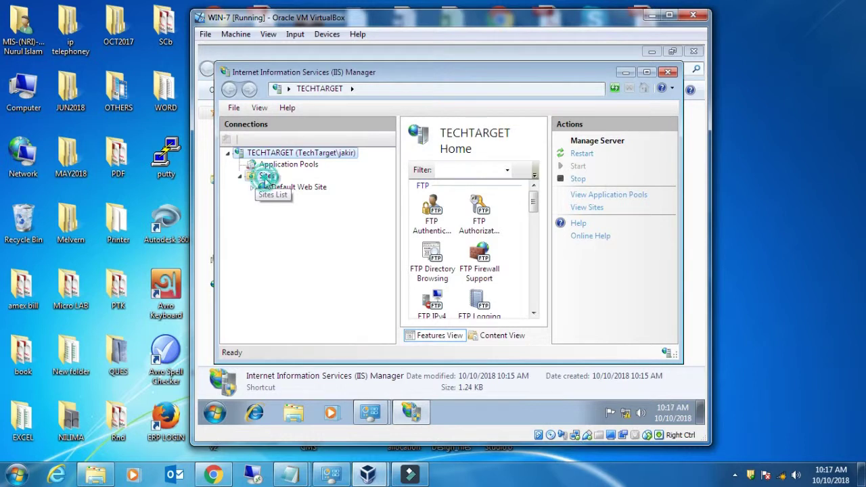
{"action": "right_click", "coordinate": [268, 181]}
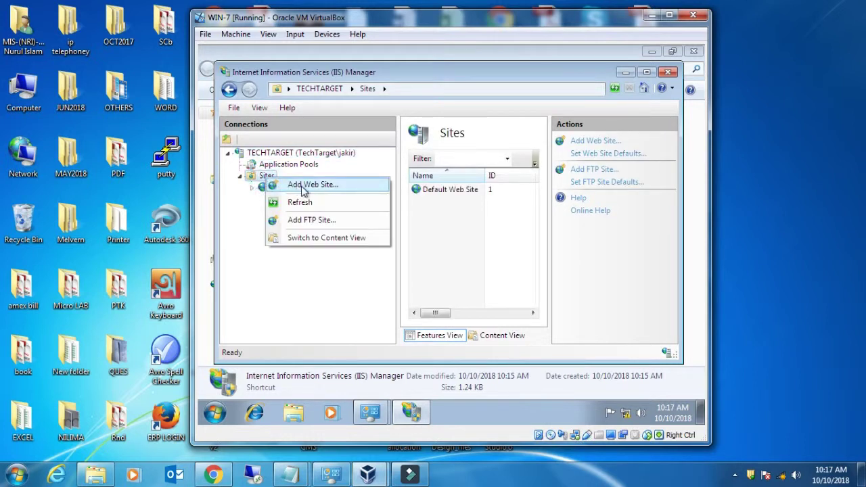
- Add FTP site TechTarget with its physical path set to the desktop TechTarget folder
{"action": "left_click", "coordinate": [312, 221]}
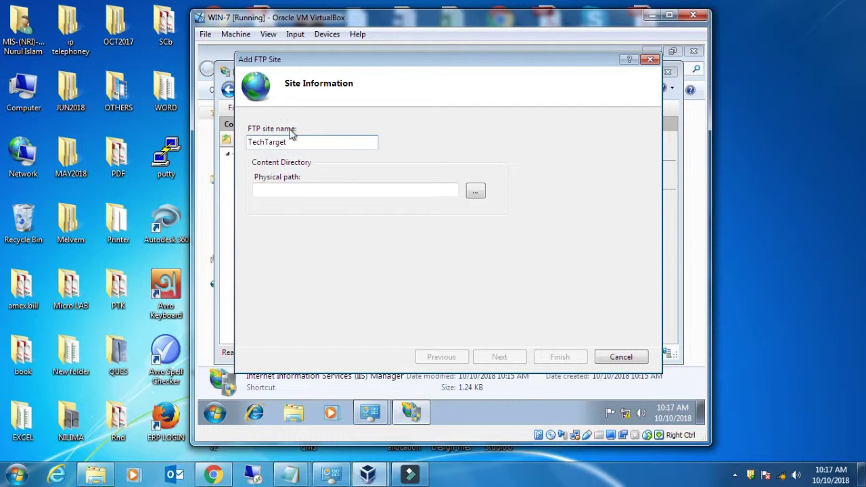
{"action": "left_click", "coordinate": [299, 190]}
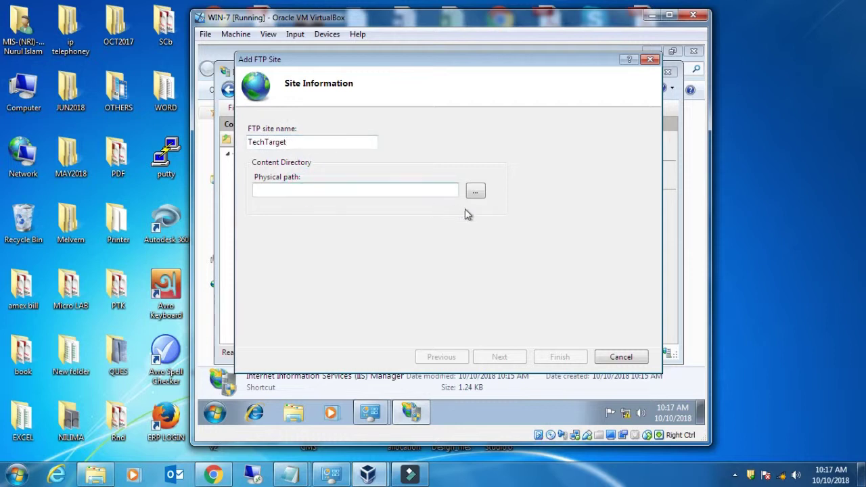
{"action": "left_click", "coordinate": [475, 191]}
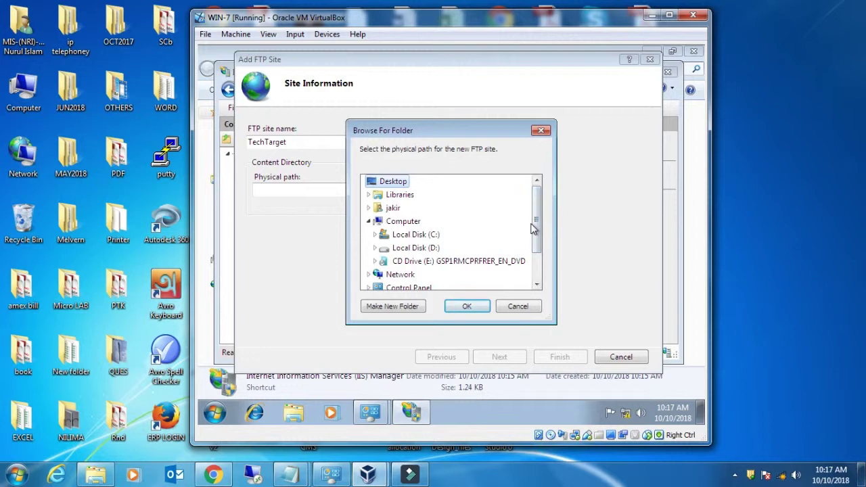
{"action": "left_click_drag", "start_coordinate": [537, 217], "coordinate": [538, 266]}
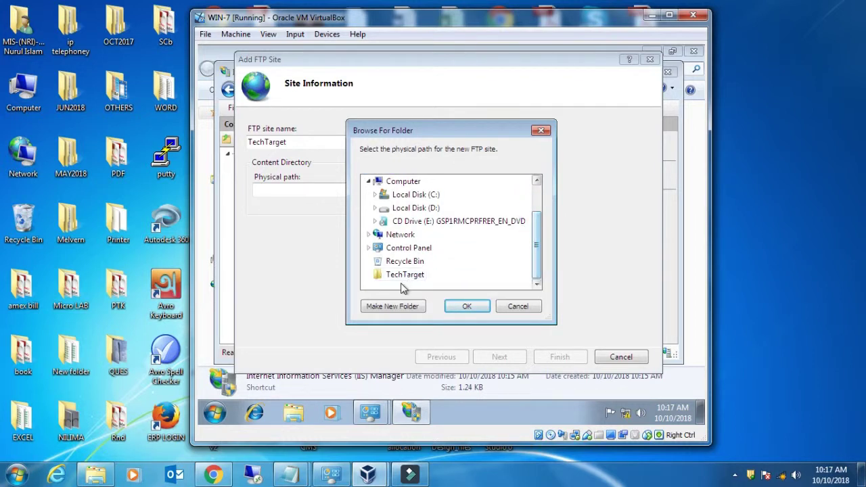
{"action": "left_click", "coordinate": [410, 275]}
{"action": "left_click", "coordinate": [469, 307]}
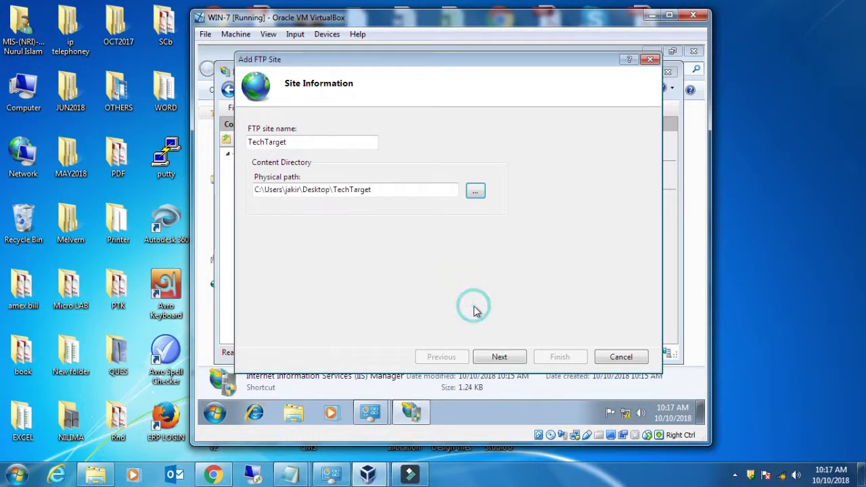
{"action": "left_click", "coordinate": [518, 359]}
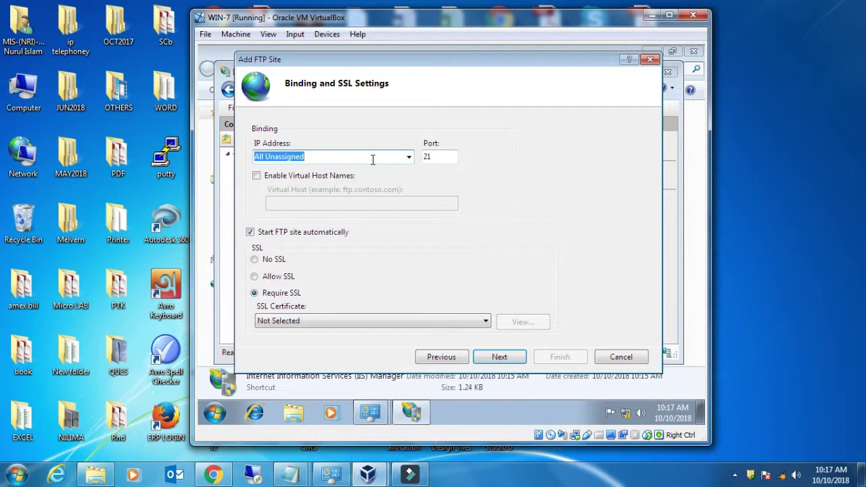
- Check the available binding IP addresses, then focus the guest Start menu search
{"action": "left_click", "coordinate": [408, 157]}
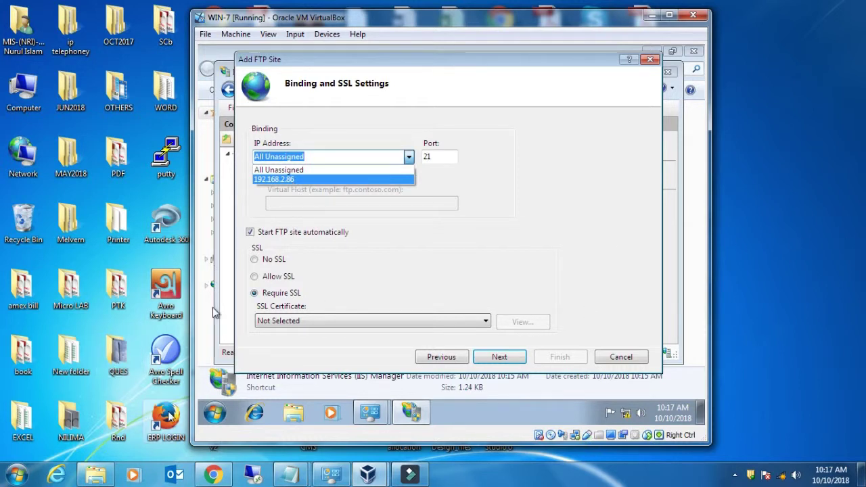
{"action": "left_click", "coordinate": [215, 413]}
{"action": "left_click", "coordinate": [254, 379]}
- Launch cmd and run ipconfig /all, correcting the mistyped backslash
{"action": "type", "text": "cmd"}
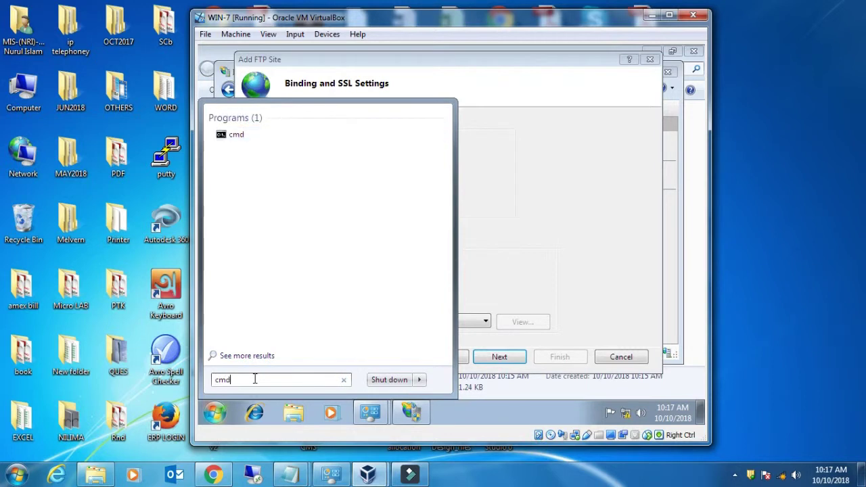
{"action": "key", "text": "Return"}
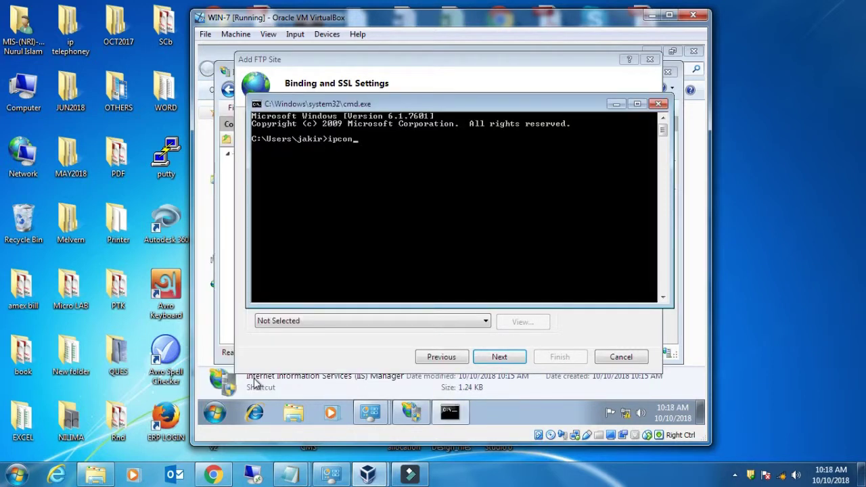
{"action": "type", "text": "ipconfig \\all"}
{"action": "key", "text": "Return"}
{"action": "key", "text": "Up"}
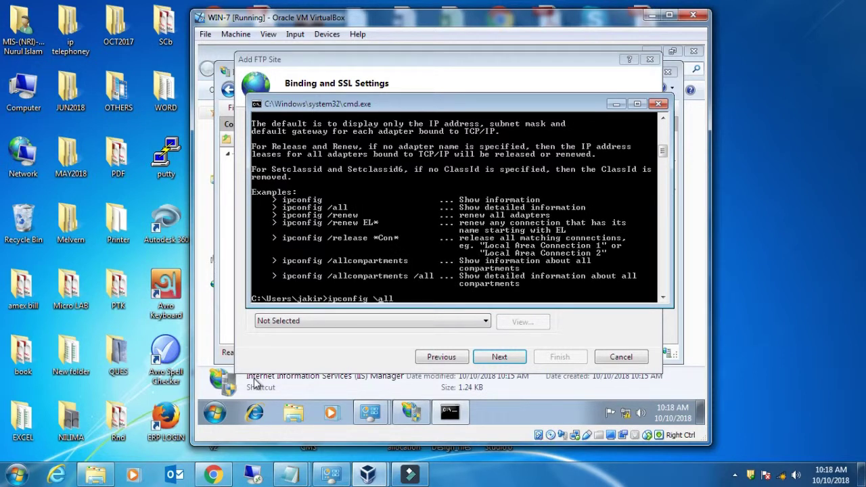
{"action": "key", "text": "Left"}
{"action": "key", "text": "Left"}
{"action": "key", "text": "Left"}
{"action": "type", "text": "/"}
{"action": "key", "text": "Return"}
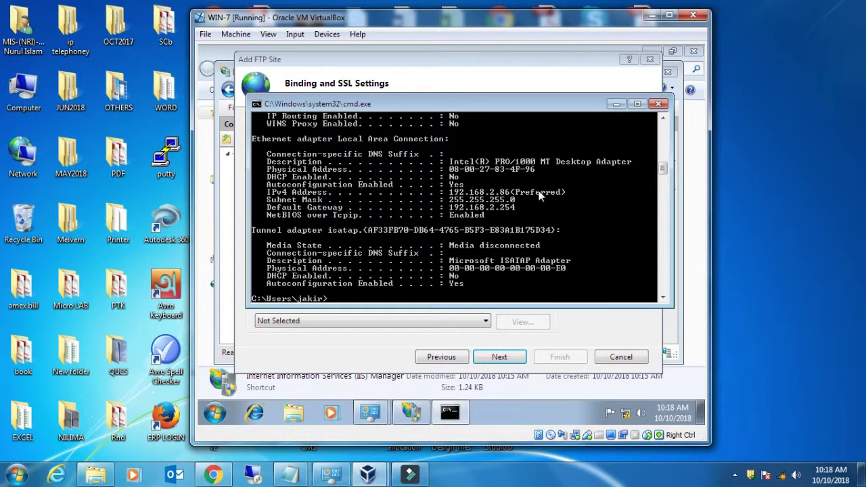
- Read the IPv4 address 192.168.2.86 and close the command prompt
{"action": "scroll", "coordinate": [501, 251], "scroll_direction": "up", "scroll_amount": 4}
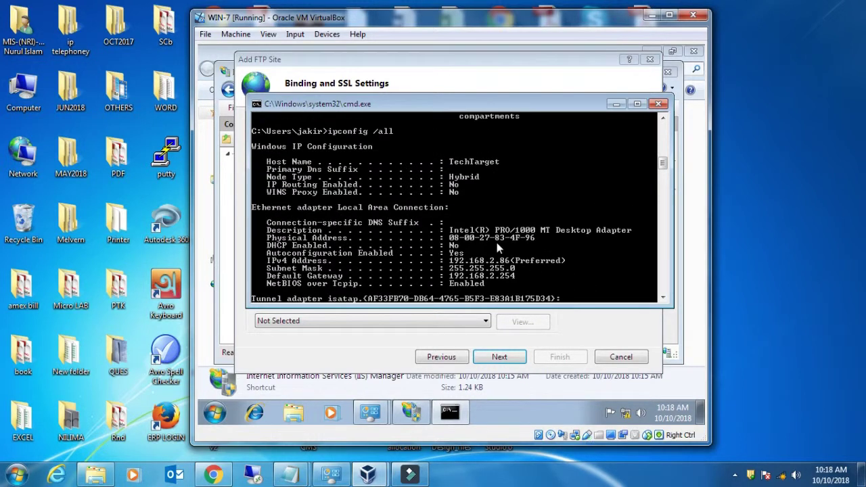
{"action": "scroll", "coordinate": [501, 247], "scroll_direction": "down", "scroll_amount": 2}
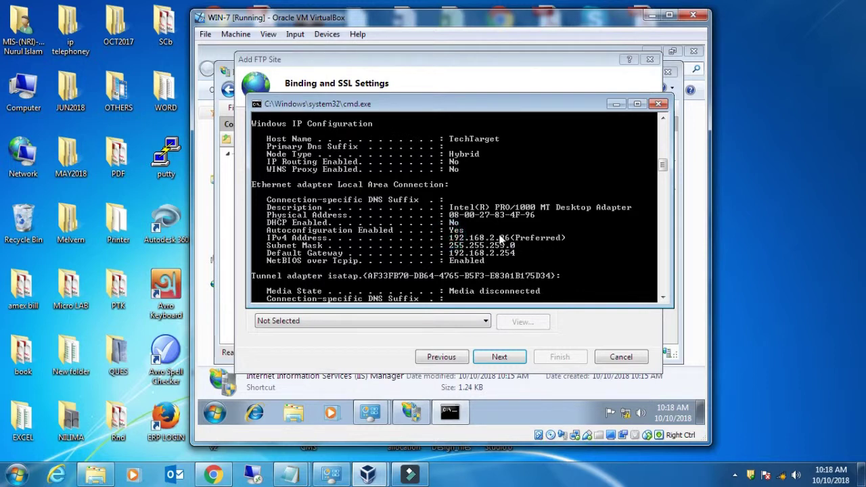
{"action": "left_click", "coordinate": [659, 104]}
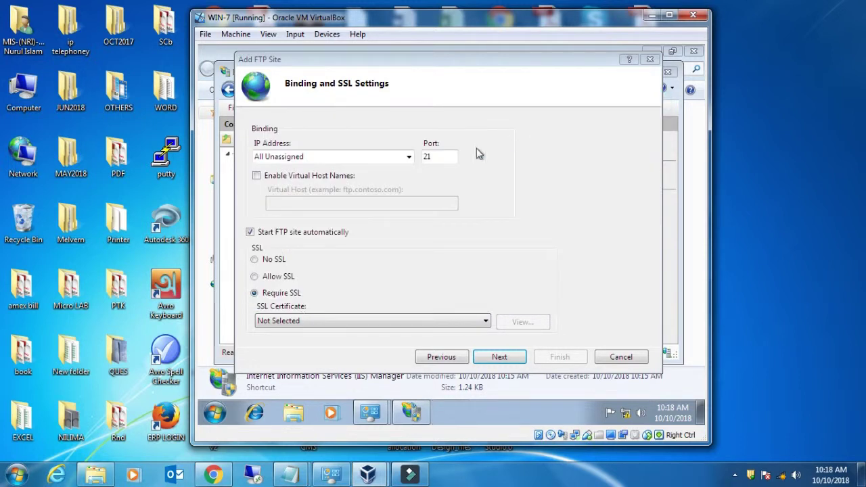
- Bind the FTP site to 192.168.2.86 with No SSL and continue to authentication settings
{"action": "left_click", "coordinate": [410, 157]}
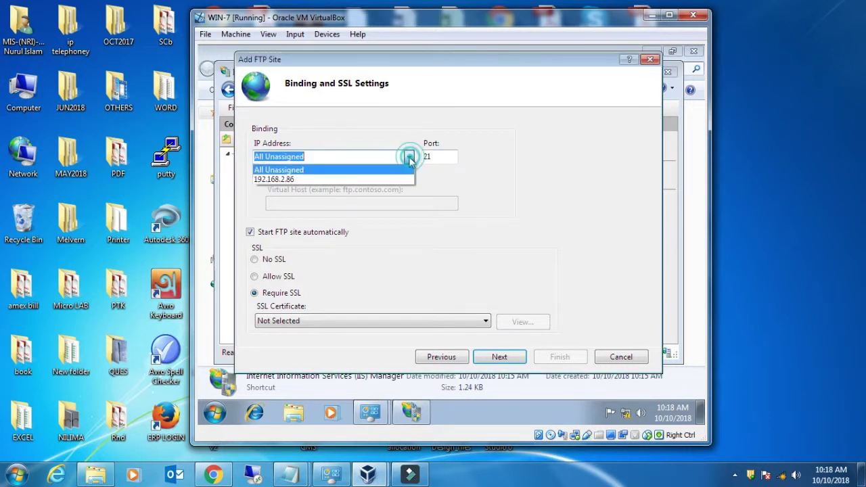
{"action": "left_click", "coordinate": [310, 178]}
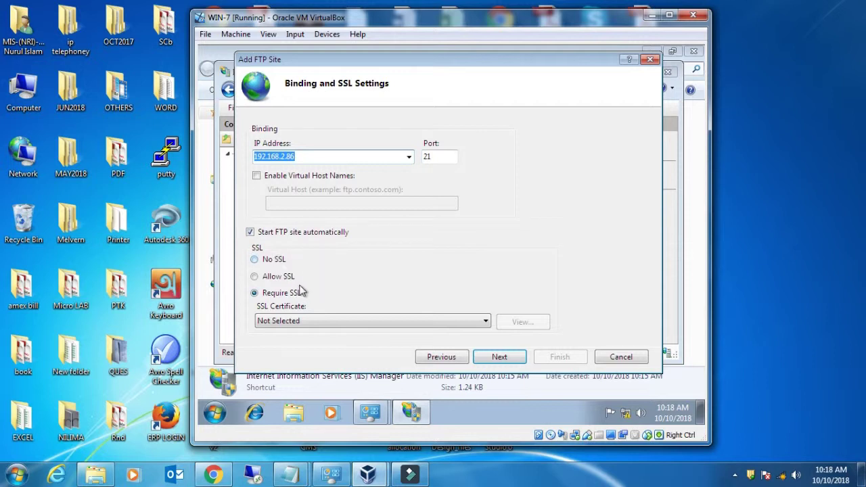
{"action": "left_click", "coordinate": [255, 261]}
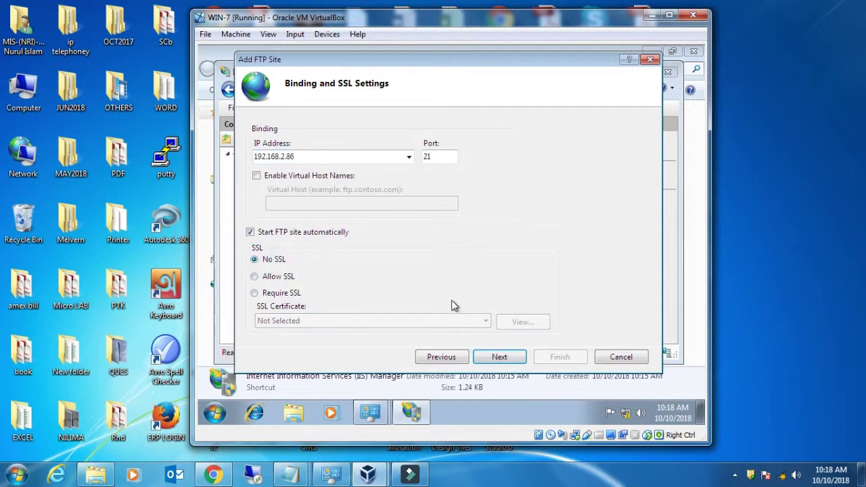
{"action": "left_click", "coordinate": [499, 356]}
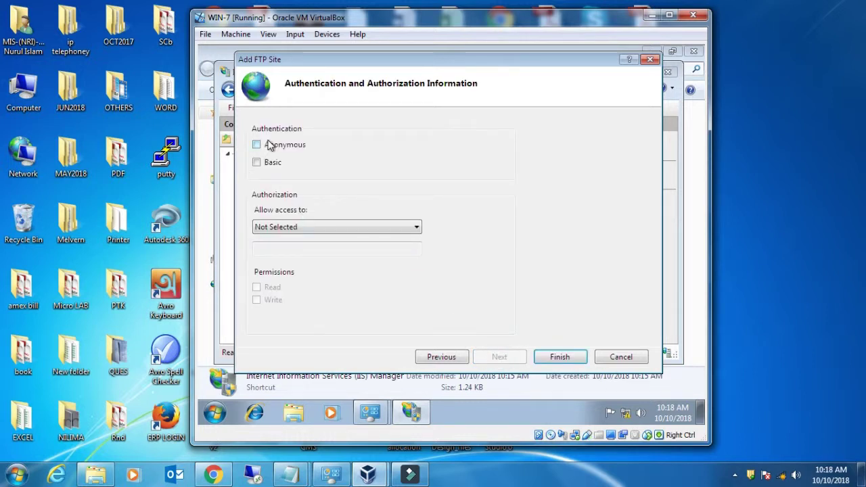
- Enable Basic authentication and restrict access to a specified user
{"action": "left_click", "coordinate": [258, 164]}
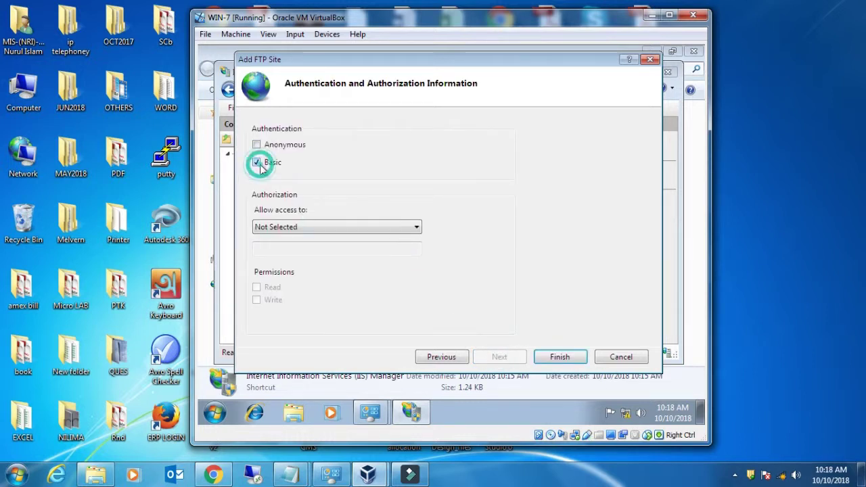
{"action": "left_click", "coordinate": [302, 228]}
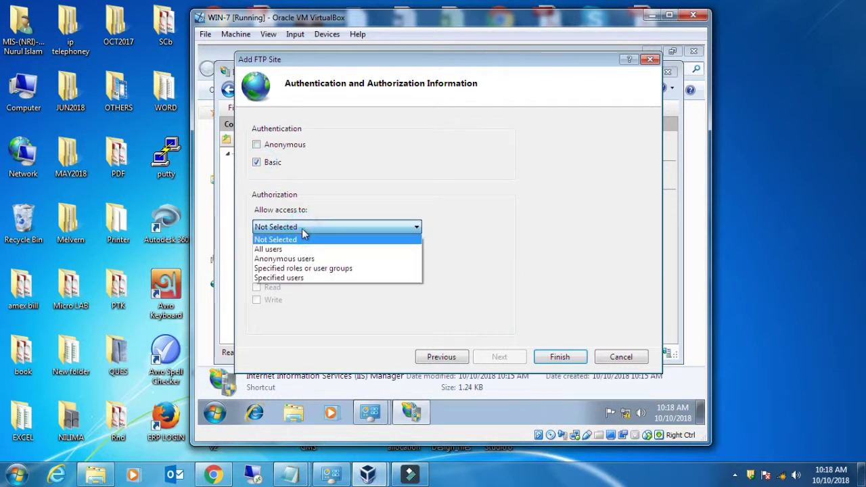
{"action": "left_click", "coordinate": [287, 280]}
{"action": "left_click", "coordinate": [289, 249]}
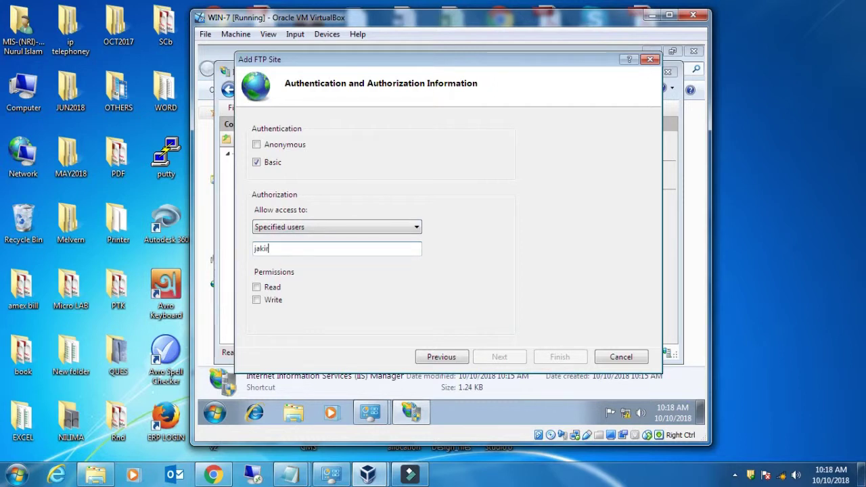
- Grant that user Read and Write permissions and finish creating the TechTarget site
{"action": "left_click", "coordinate": [215, 413]}
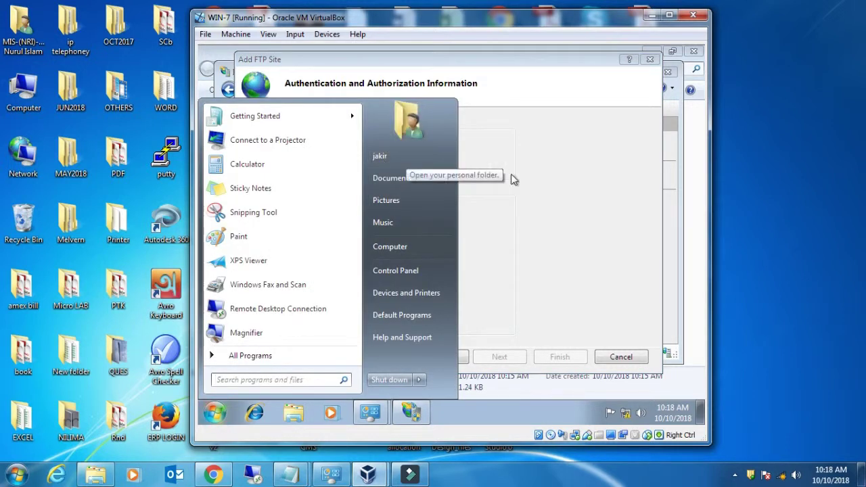
{"action": "left_click", "coordinate": [589, 197]}
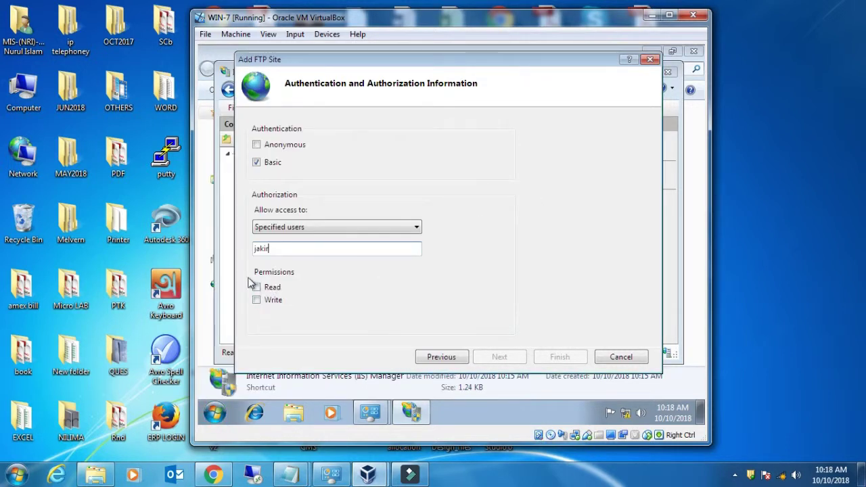
{"action": "left_click", "coordinate": [257, 287]}
{"action": "left_click", "coordinate": [256, 299]}
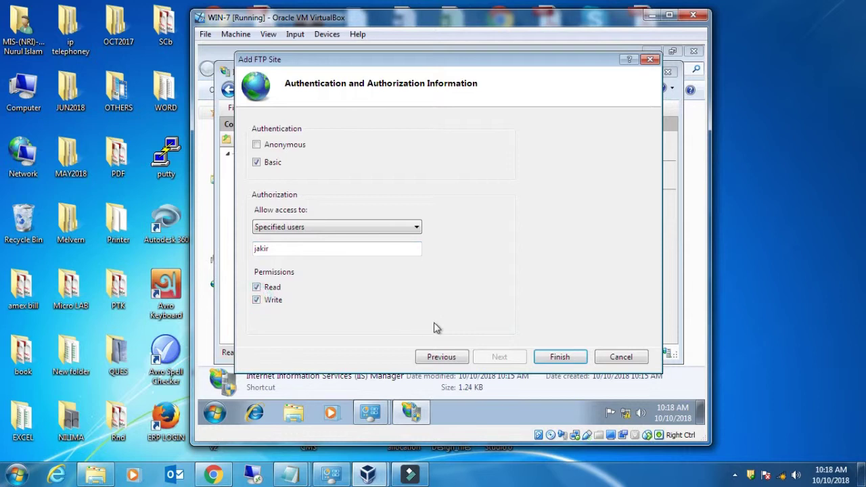
{"action": "left_click", "coordinate": [567, 362]}
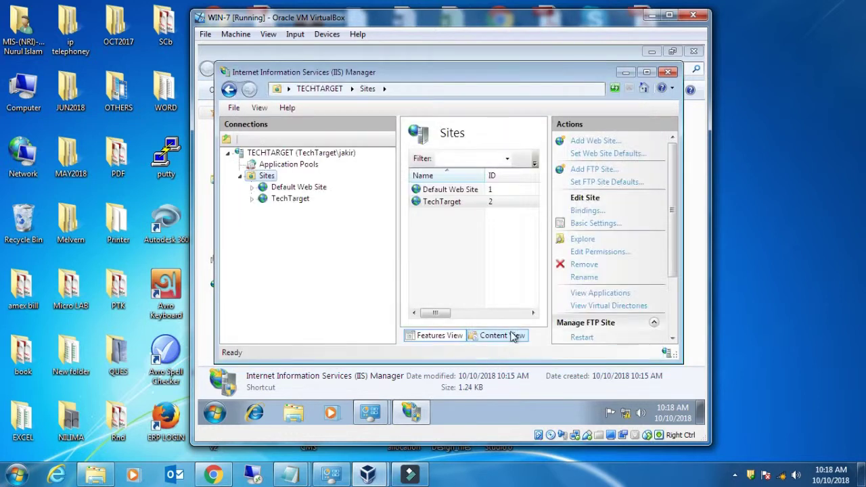
- Close IIS Manager and the Administrative Tools Control Panel window
{"action": "left_click", "coordinate": [440, 315]}
{"action": "mouse_move", "coordinate": [440, 315]}
{"action": "left_mouse_down"}
{"action": "mouse_move", "coordinate": [521, 316]}
{"action": "mouse_move", "coordinate": [440, 314]}
{"action": "left_mouse_up"}
{"action": "left_click", "coordinate": [668, 72]}
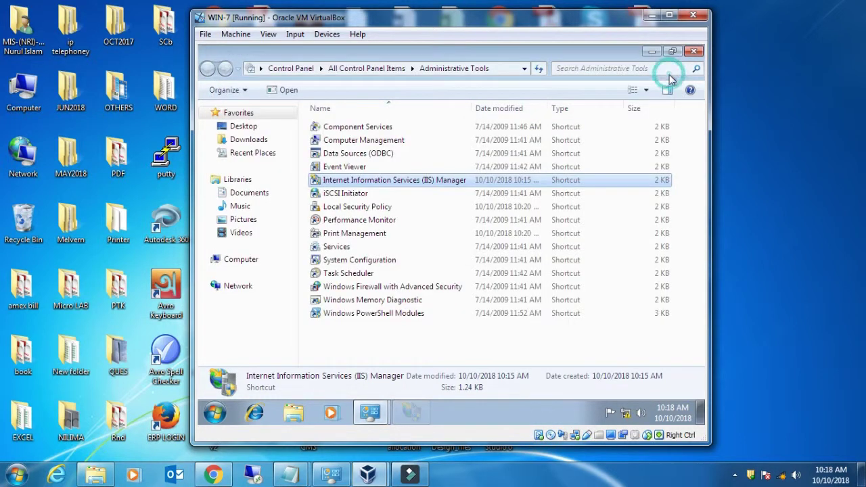
{"action": "key", "text": "BackSpace"}
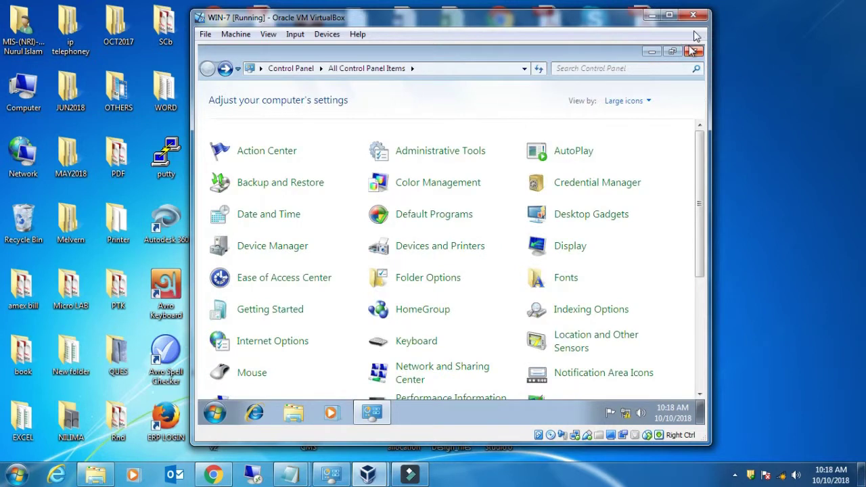
{"action": "left_click", "coordinate": [695, 52]}
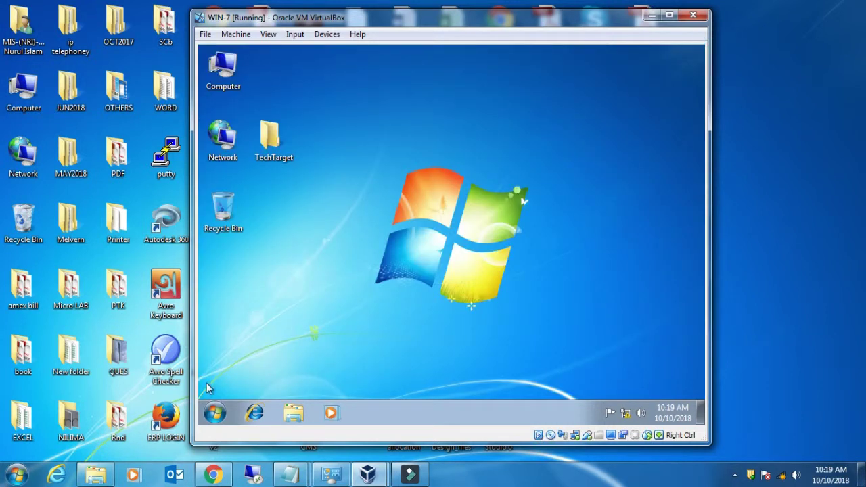
- Reopen Control Panel from the Start menu and scroll down to Windows Firewall
{"action": "left_click", "coordinate": [215, 413]}
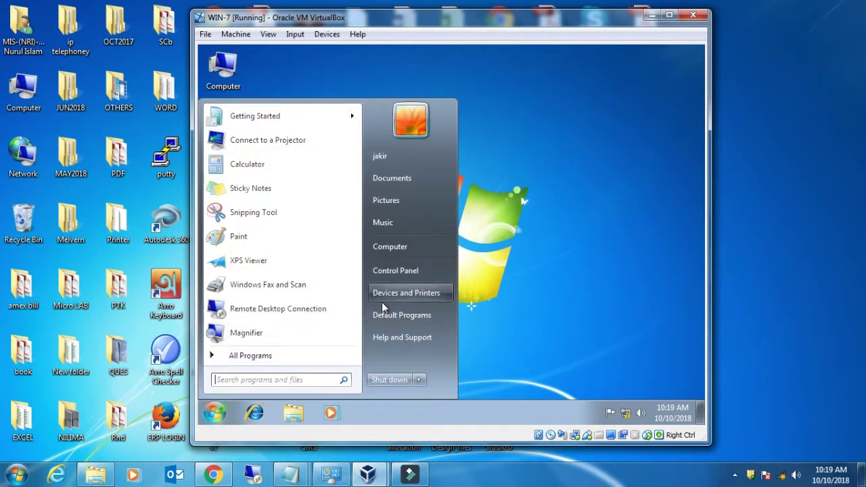
{"action": "left_click", "coordinate": [398, 274]}
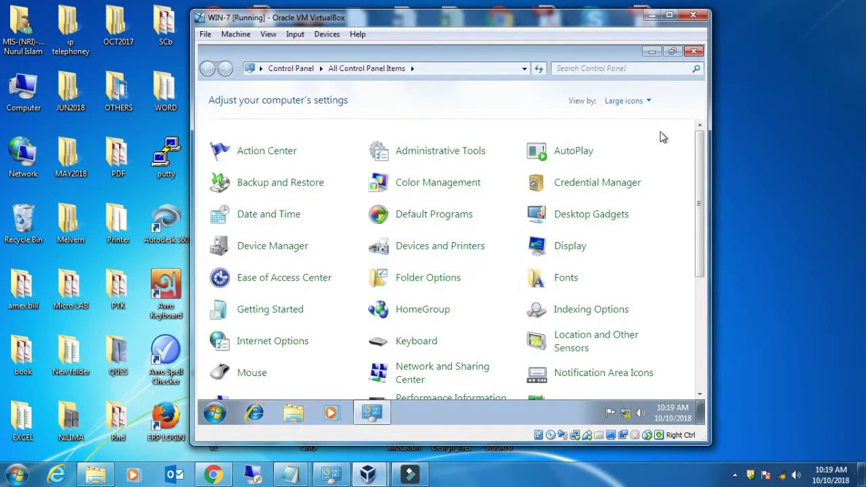
{"action": "left_click_drag", "start_coordinate": [701, 172], "coordinate": [691, 304]}
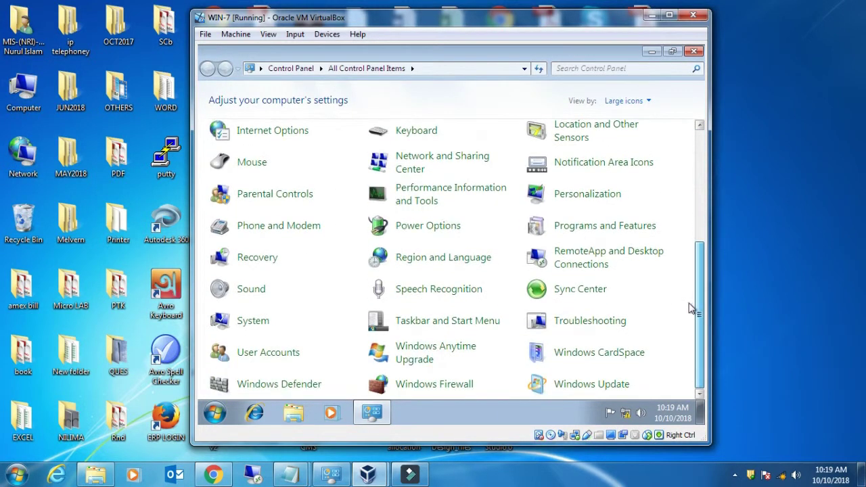
- Allow FTP Server through Windows Firewall on both Home/Work and Public networks
{"action": "left_click", "coordinate": [436, 386]}
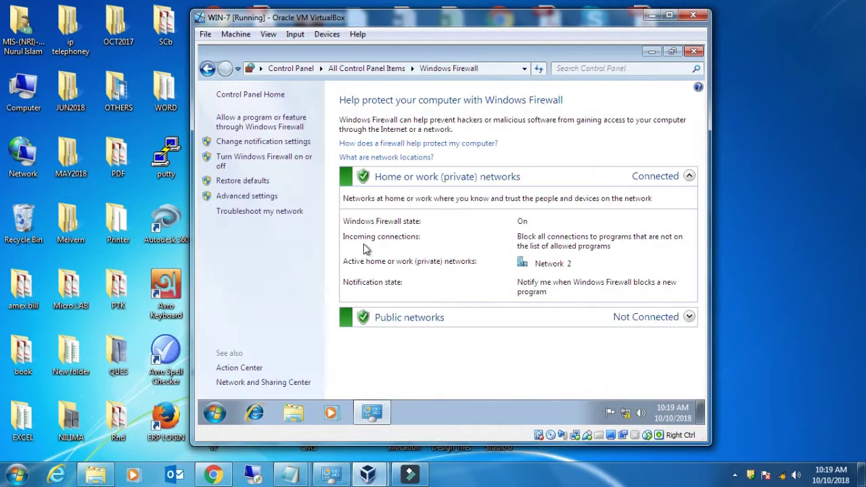
{"action": "left_click", "coordinate": [252, 128]}
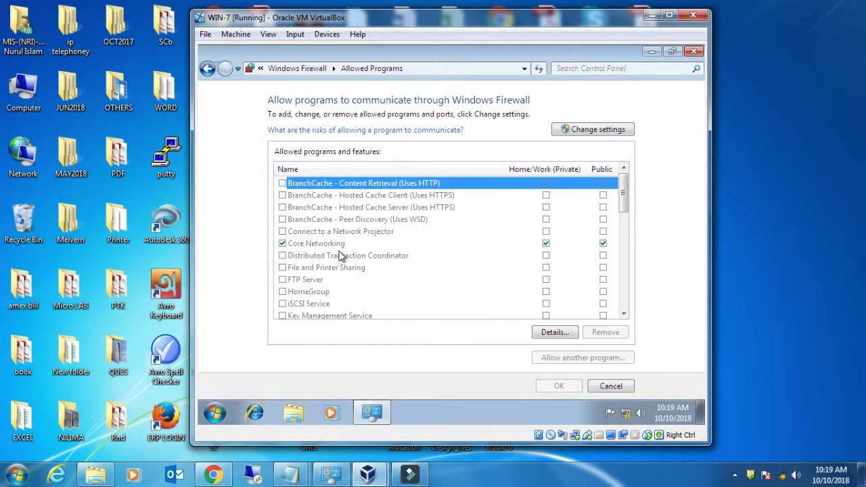
{"action": "scroll", "coordinate": [362, 255], "scroll_direction": "down", "scroll_amount": 4}
{"action": "scroll", "coordinate": [362, 255], "scroll_direction": "down", "scroll_amount": 5}
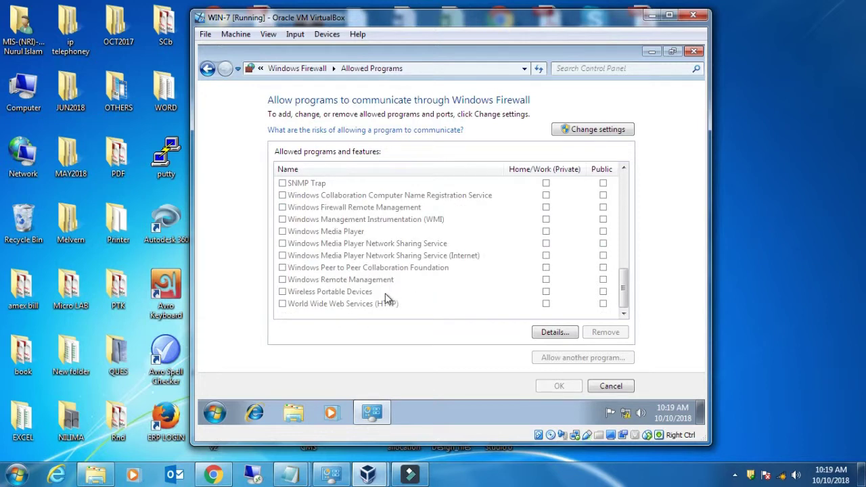
{"action": "scroll", "coordinate": [386, 297], "scroll_direction": "up", "scroll_amount": 5}
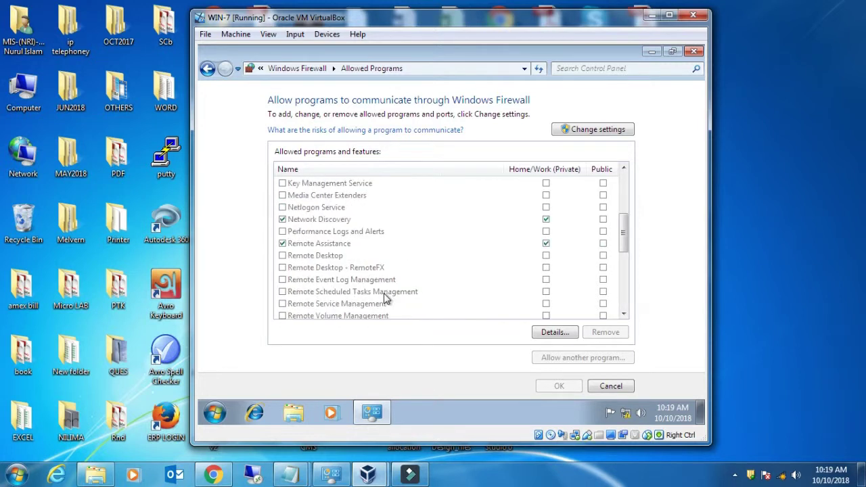
{"action": "scroll", "coordinate": [384, 298], "scroll_direction": "up", "scroll_amount": 3}
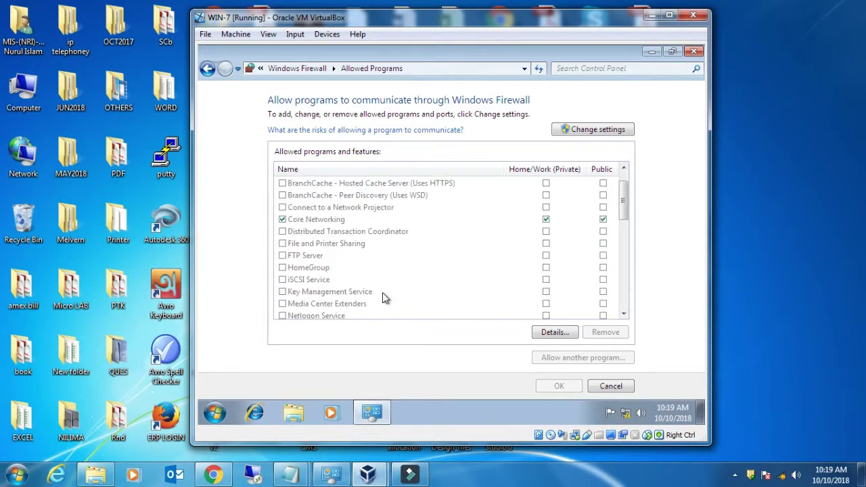
{"action": "left_click", "coordinate": [287, 257]}
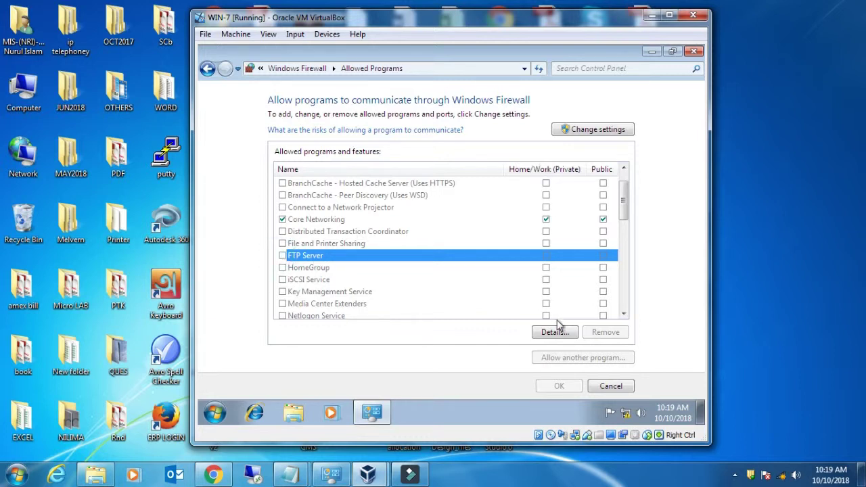
{"action": "left_click", "coordinate": [584, 131]}
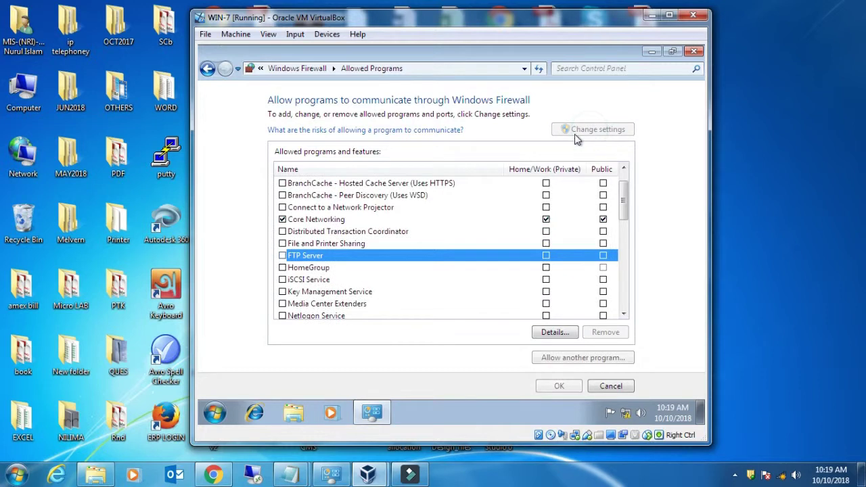
{"action": "left_click", "coordinate": [283, 255]}
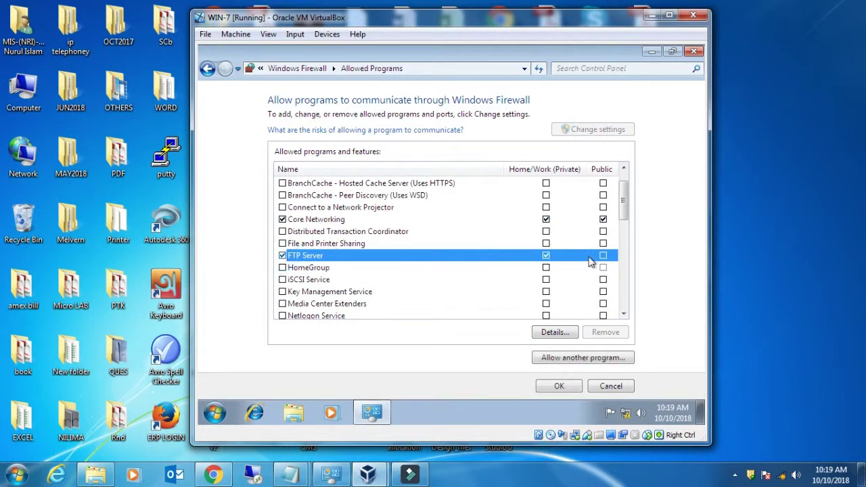
{"action": "left_click", "coordinate": [603, 256]}
{"action": "left_click", "coordinate": [560, 387]}
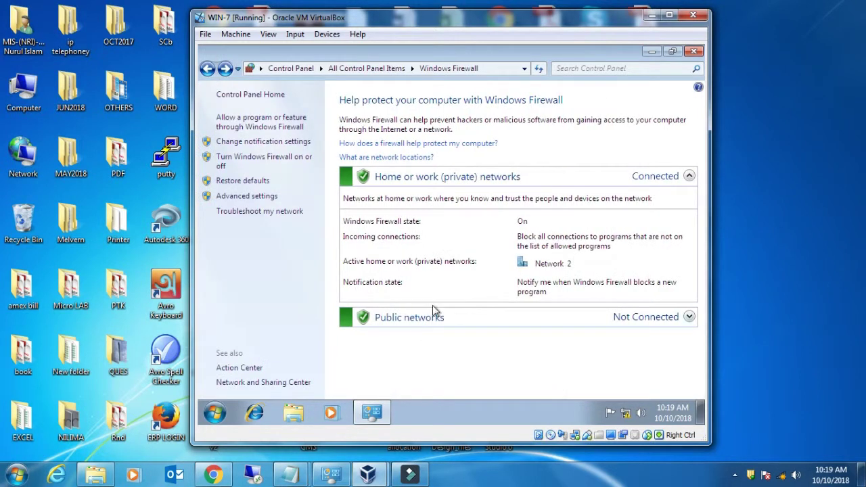
- Turn off Windows Firewall for both home/work and public networks
{"action": "left_click", "coordinate": [242, 142]}
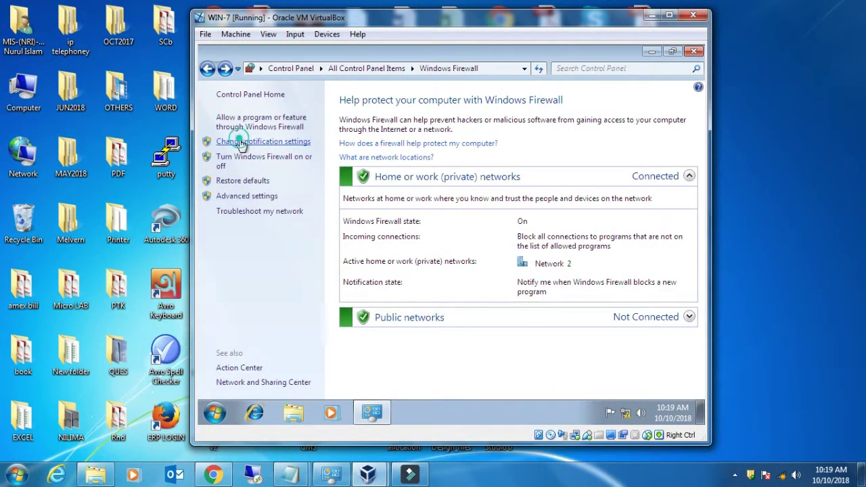
{"action": "left_click", "coordinate": [328, 200]}
{"action": "left_click", "coordinate": [328, 276]}
{"action": "left_click", "coordinate": [559, 386]}
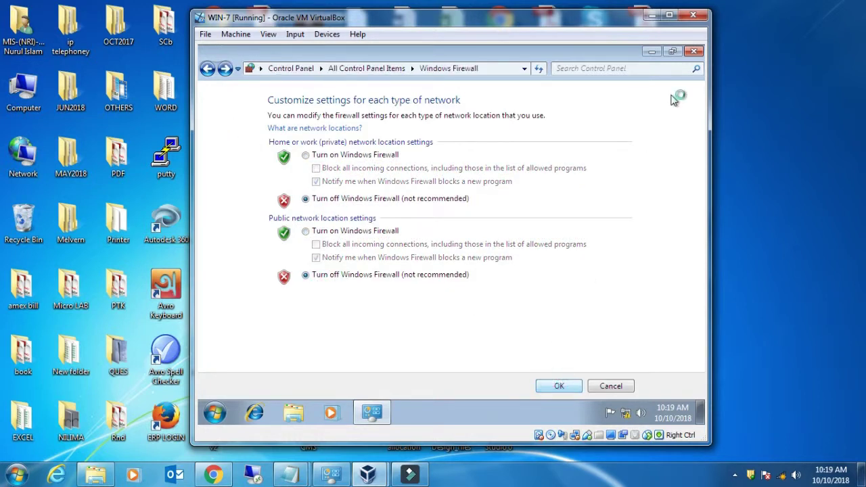
- Close Control Panel and refresh the guest desktop
{"action": "left_click", "coordinate": [701, 53]}
{"action": "right_click", "coordinate": [467, 94]}
{"action": "left_click", "coordinate": [502, 132]}
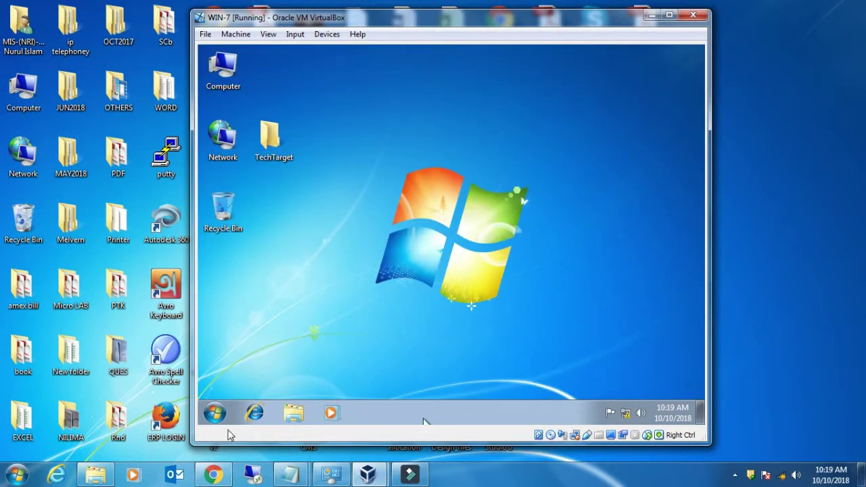
- Refresh the guest desktop and launch Internet Explorer
{"action": "left_click", "coordinate": [215, 413]}
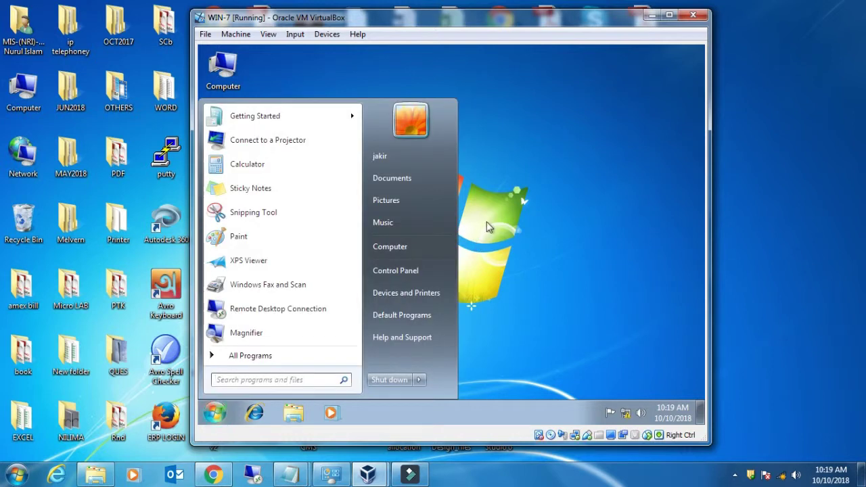
{"action": "right_click", "coordinate": [529, 178]}
{"action": "left_click", "coordinate": [547, 215]}
{"action": "left_click", "coordinate": [254, 413]}
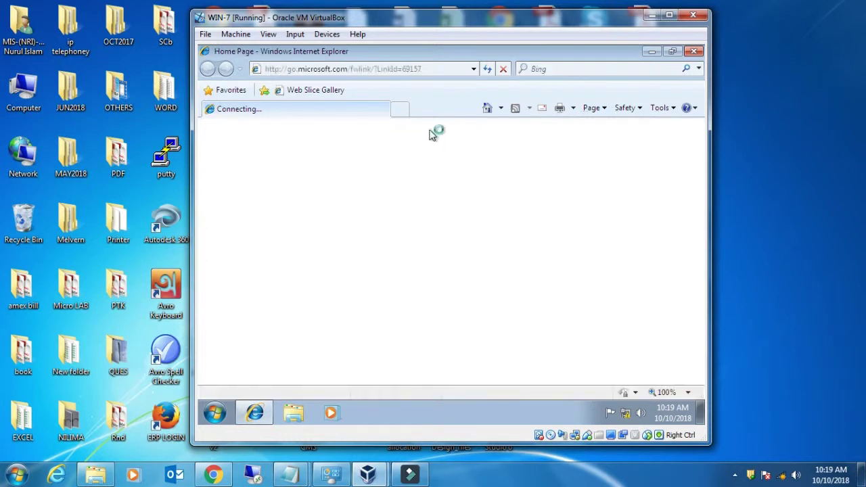
- Postpone the Internet Explorer 8 setup and browse to ftp://192.168.2.86
{"action": "left_click", "coordinate": [432, 68]}
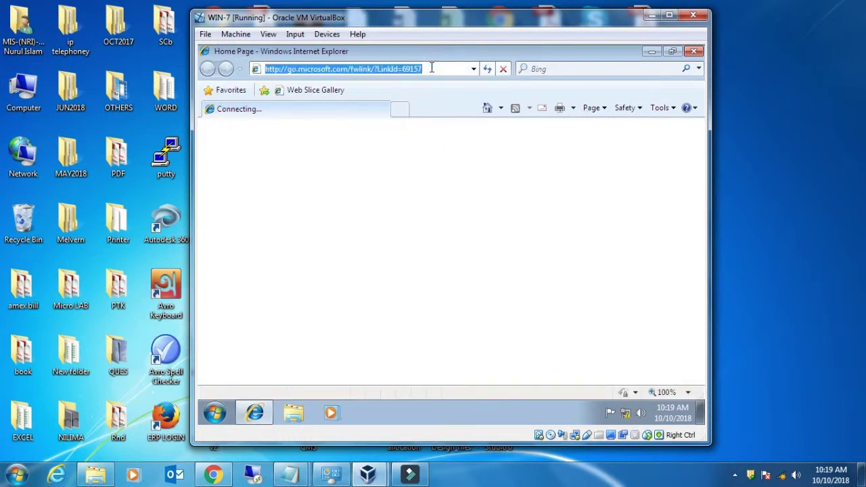
{"action": "type", "text": "f"}
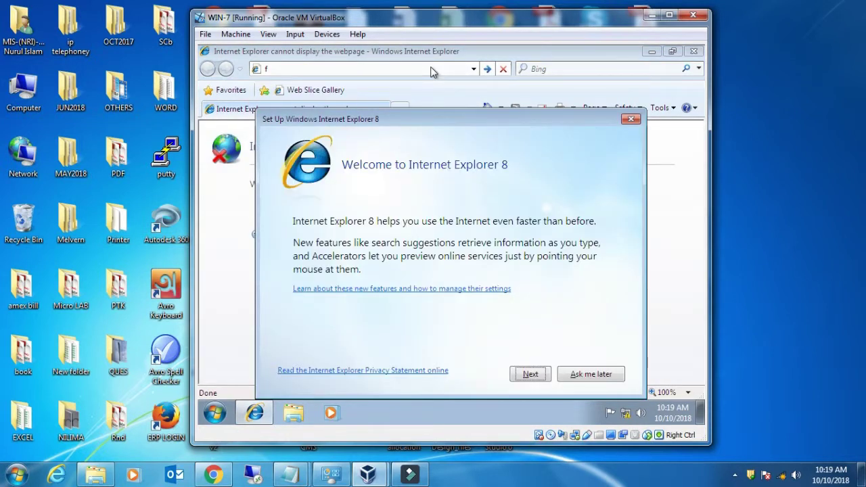
{"action": "left_click", "coordinate": [617, 374]}
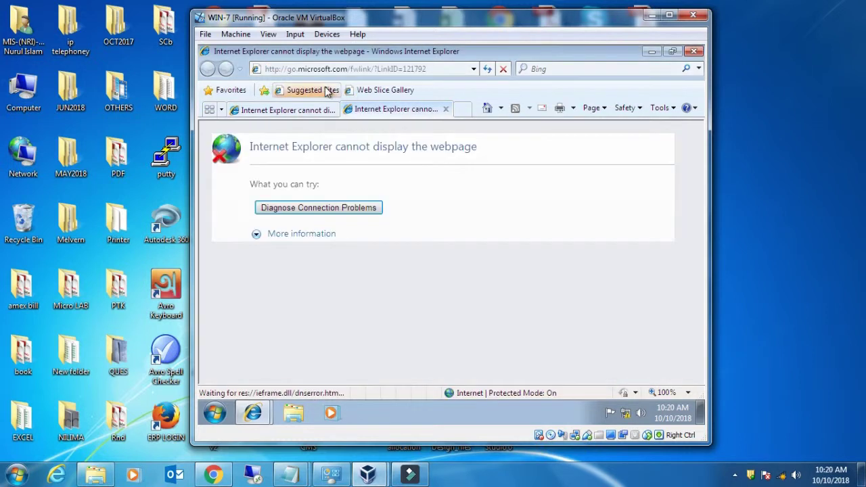
{"action": "left_click", "coordinate": [308, 68]}
{"action": "type", "text": "ftp://192.168."}
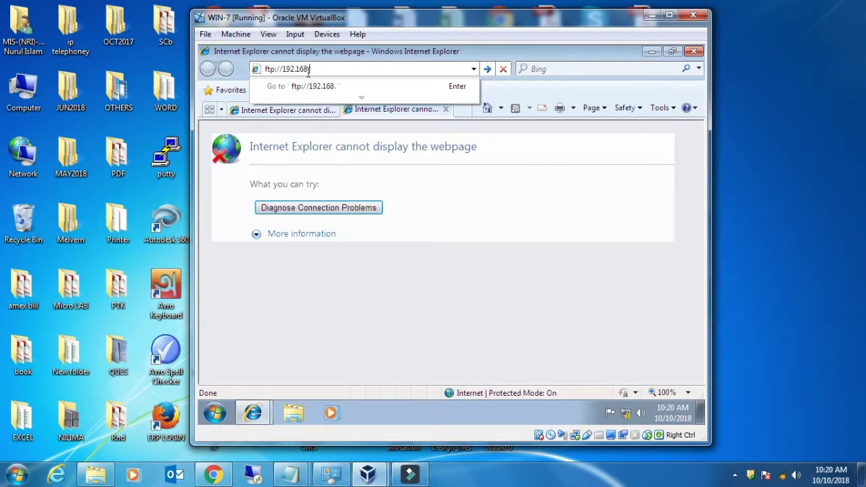
{"action": "type", "text": "2.86"}
{"action": "key", "text": "Return"}
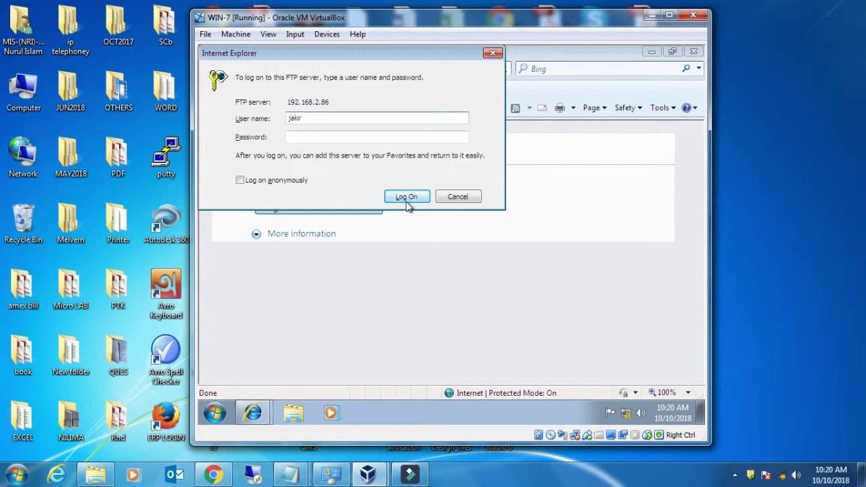
- Cancel the FTP log-on prompt and minimise Internet Explorer
{"action": "left_click", "coordinate": [216, 413]}
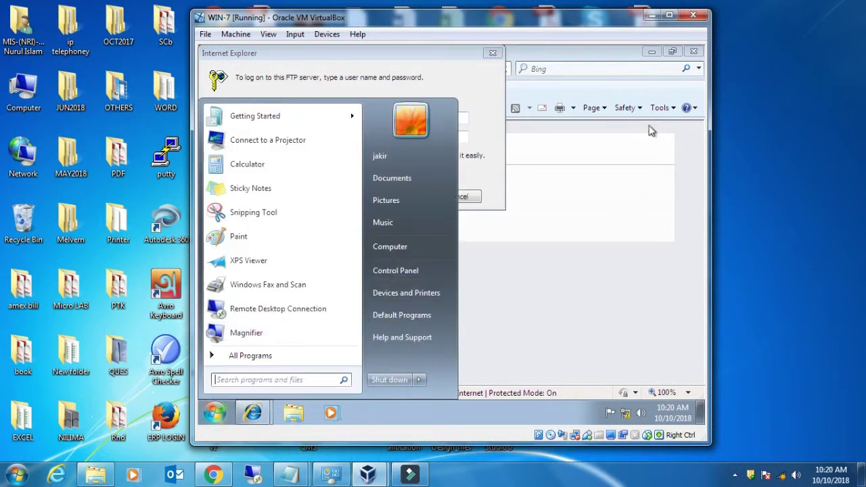
{"action": "left_click_drag", "start_coordinate": [446, 54], "coordinate": [532, 67]}
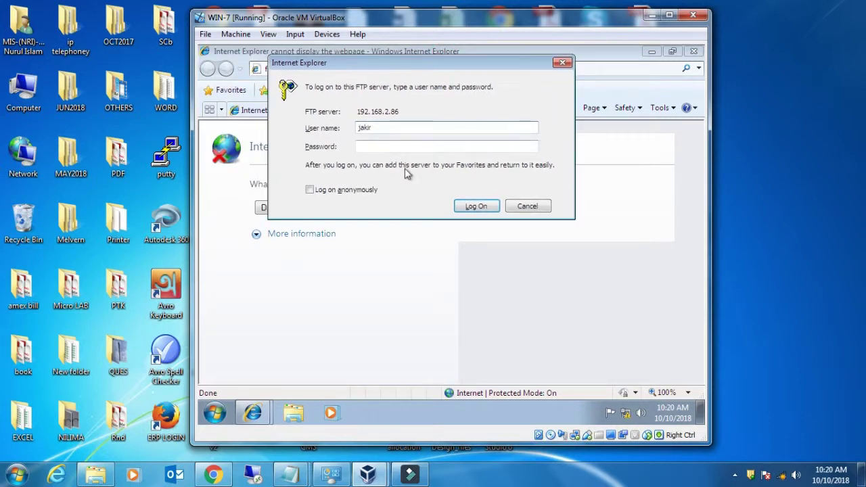
{"action": "left_click", "coordinate": [540, 211]}
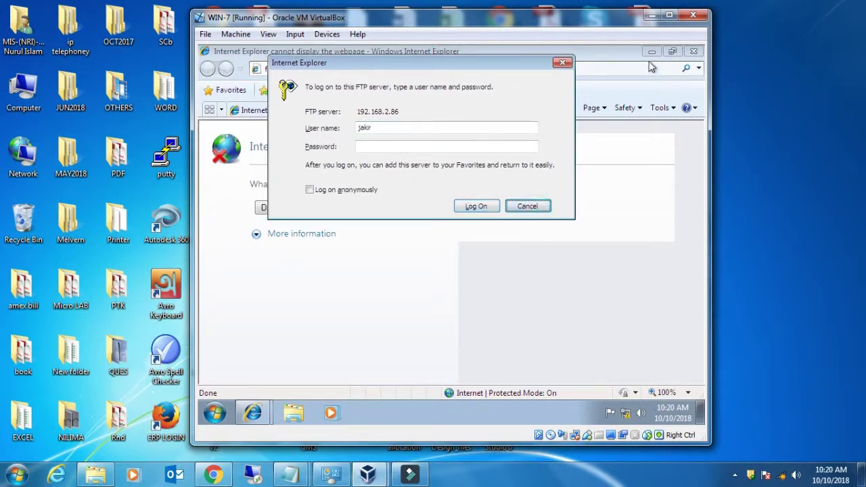
{"action": "left_click", "coordinate": [532, 207]}
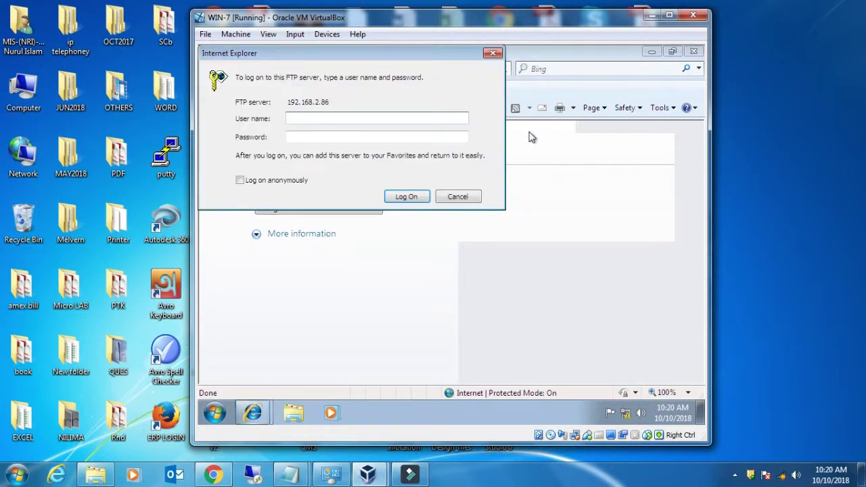
{"action": "left_click", "coordinate": [458, 197]}
{"action": "left_click", "coordinate": [653, 52]}
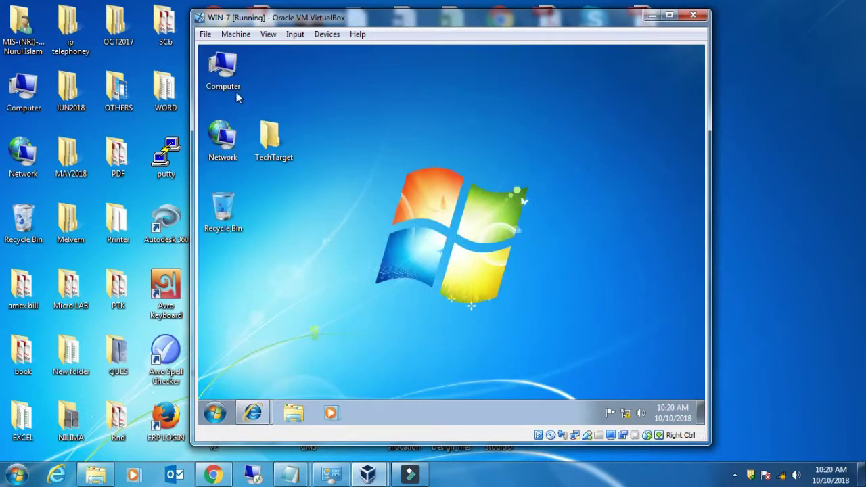
- Open Computer Management and list the local user accounts under Local Users and Groups
{"action": "left_click", "coordinate": [224, 71]}
{"action": "right_click", "coordinate": [220, 71]}
{"action": "left_click", "coordinate": [260, 94]}
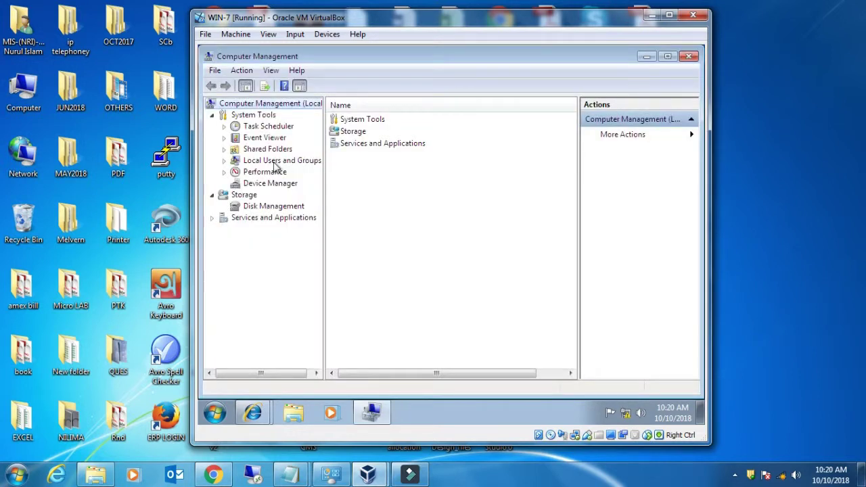
{"action": "left_click", "coordinate": [284, 161]}
{"action": "double_click", "coordinate": [349, 120]}
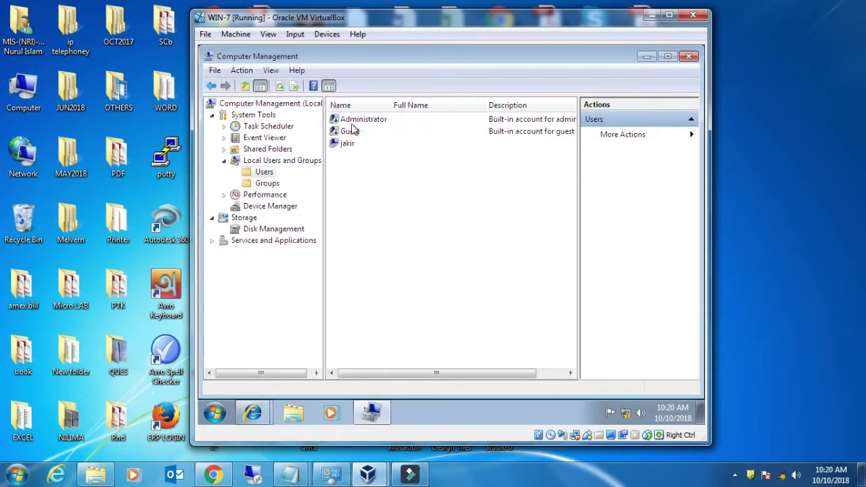
- Set a new password for the FTP user's account and close Computer Management
{"action": "left_click", "coordinate": [348, 145]}
{"action": "right_click", "coordinate": [349, 146]}
{"action": "left_click", "coordinate": [371, 150]}
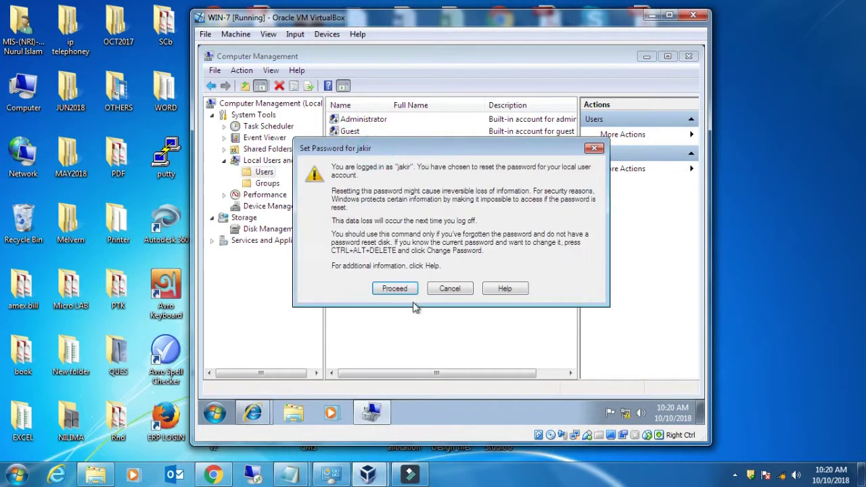
{"action": "left_click", "coordinate": [396, 289]}
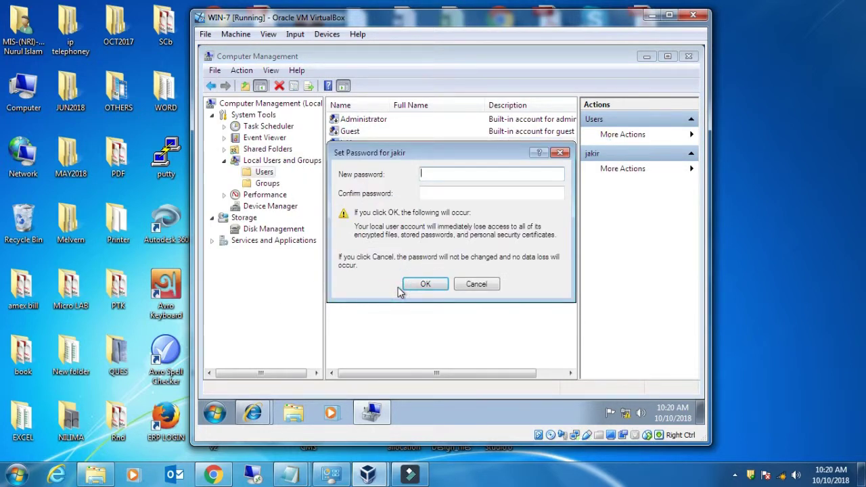
{"action": "type", "text": "123"}
{"action": "key", "text": "Tab"}
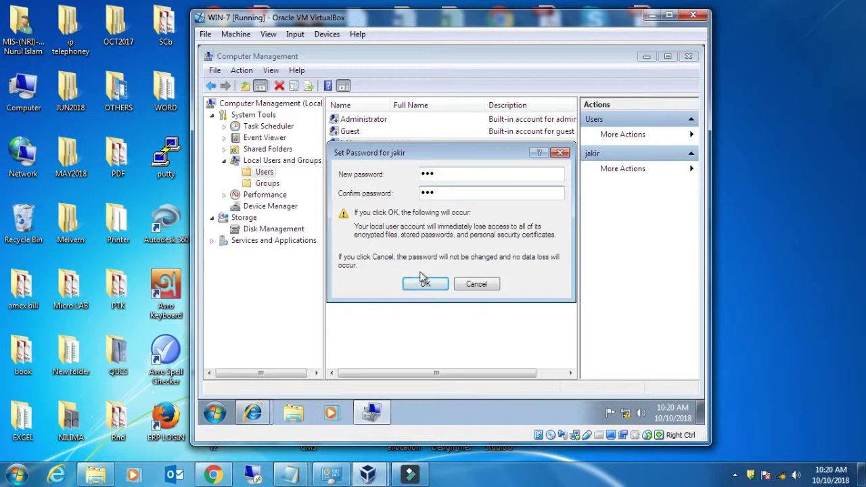
{"action": "left_click", "coordinate": [427, 284]}
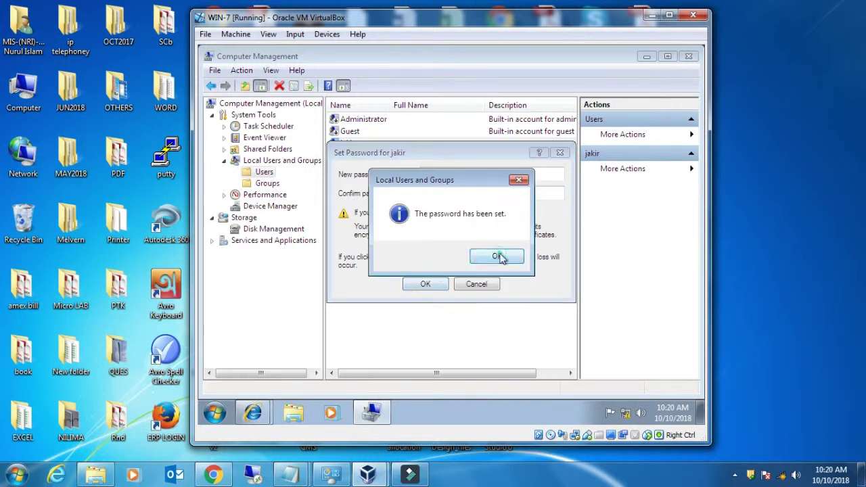
{"action": "left_click", "coordinate": [498, 256]}
{"action": "left_click", "coordinate": [690, 57]}
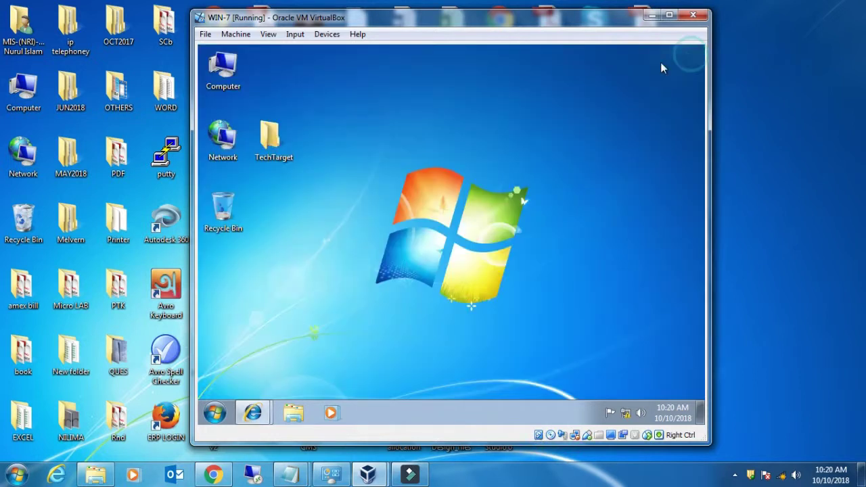
- Close Internet Explorer along with all its tabs
{"action": "mouse_move", "coordinate": [252, 413]}
{"action": "left_click", "coordinate": [305, 364]}
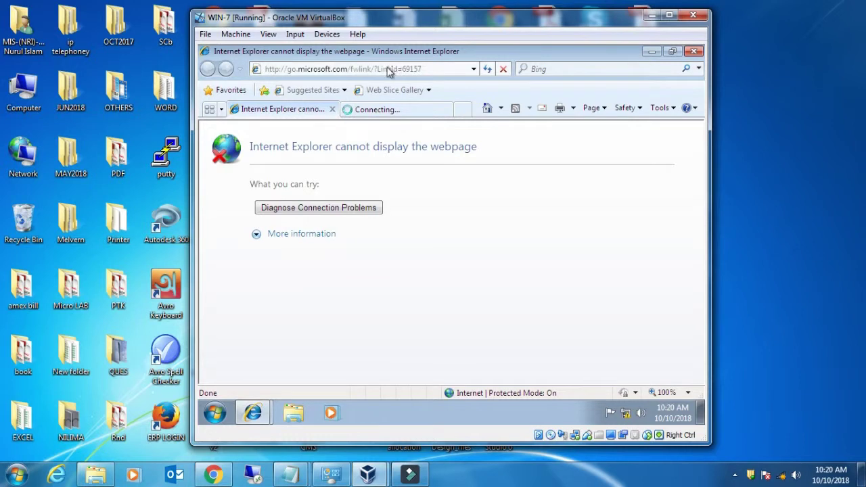
{"action": "left_click", "coordinate": [693, 51]}
{"action": "left_click", "coordinate": [429, 232]}
- Reopen Internet Explorer and load ftp://192.168.2.86/ from the address bar
{"action": "left_click", "coordinate": [255, 413]}
{"action": "left_click", "coordinate": [305, 69]}
{"action": "type", "text": "ftp:/"}
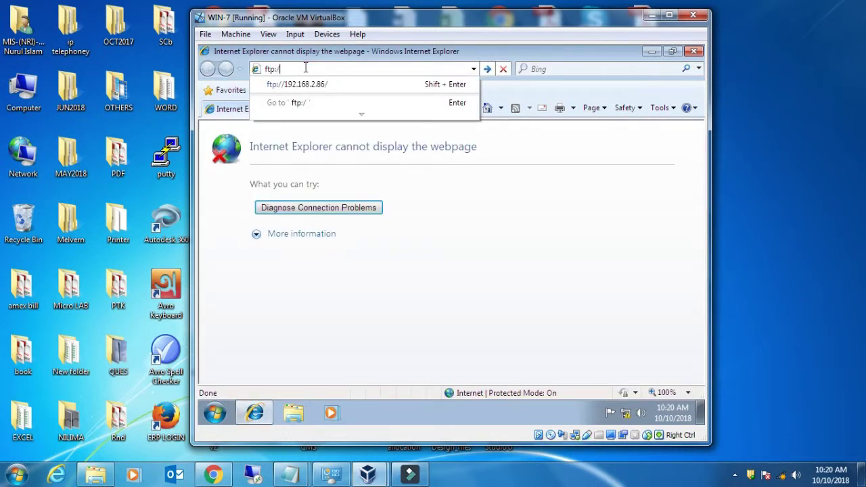
{"action": "type", "text": "/"}
{"action": "key", "text": "Down"}
{"action": "key", "text": "Return"}
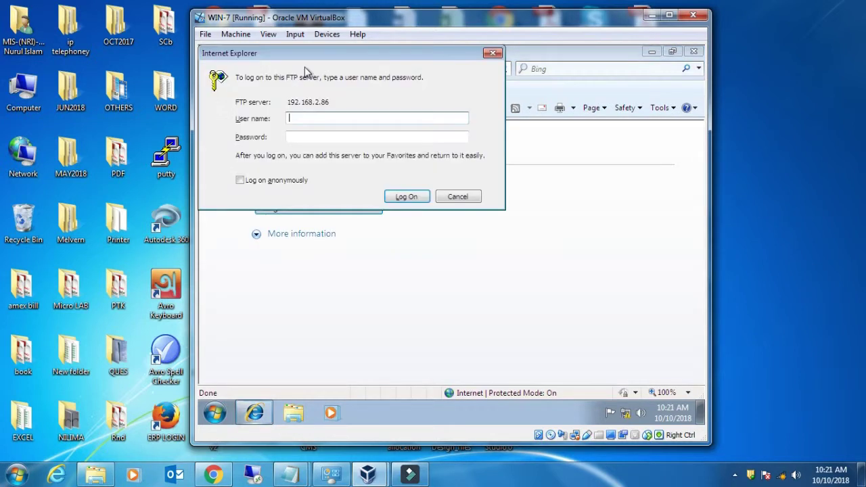
- Log on with the FTP user's name and password
{"action": "type", "text": "jakir"}
{"action": "key", "text": "Tab"}
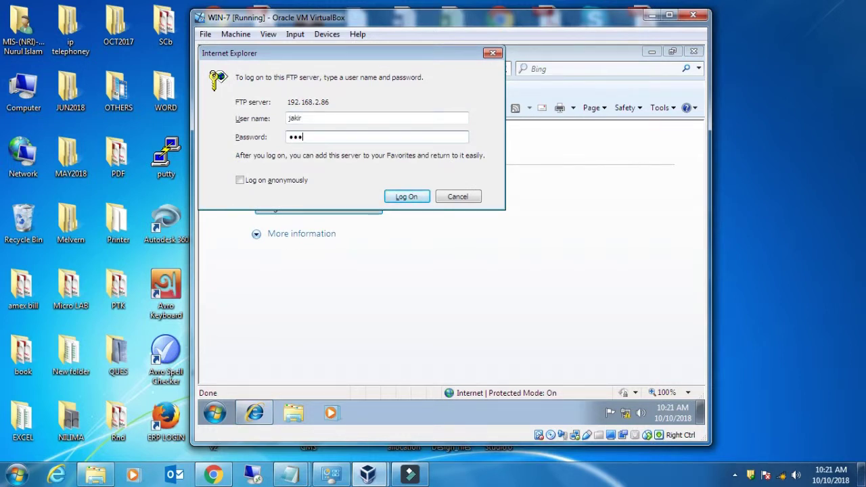
{"action": "key", "text": "Return"}
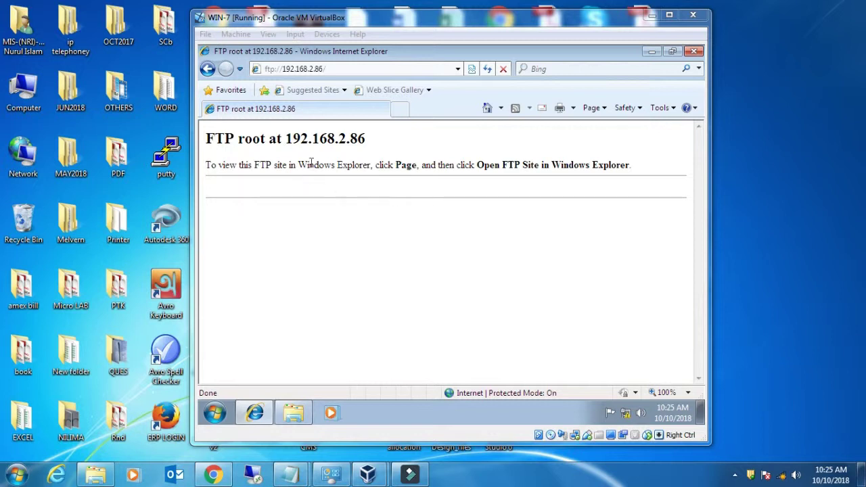
- Minimise Internet Explorer and the TechTarget folder window to reach the guest desktop
{"action": "left_click", "coordinate": [650, 52]}
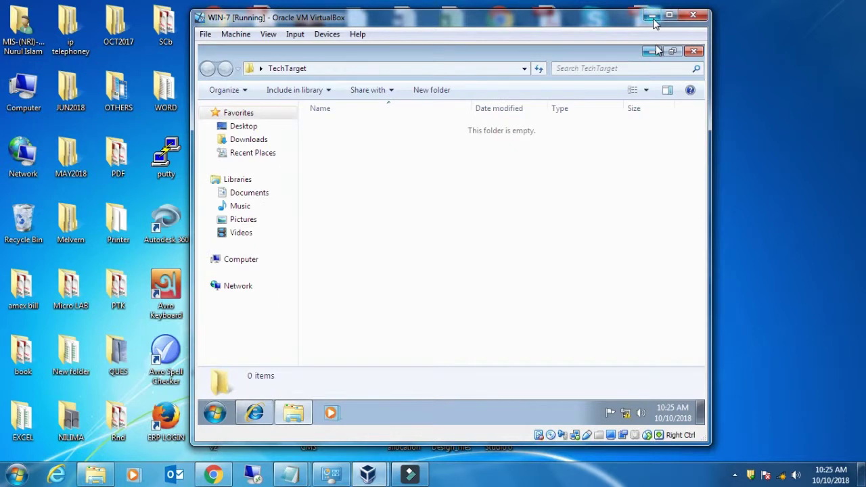
{"action": "left_click", "coordinate": [652, 17]}
{"action": "mouse_move", "coordinate": [368, 474]}
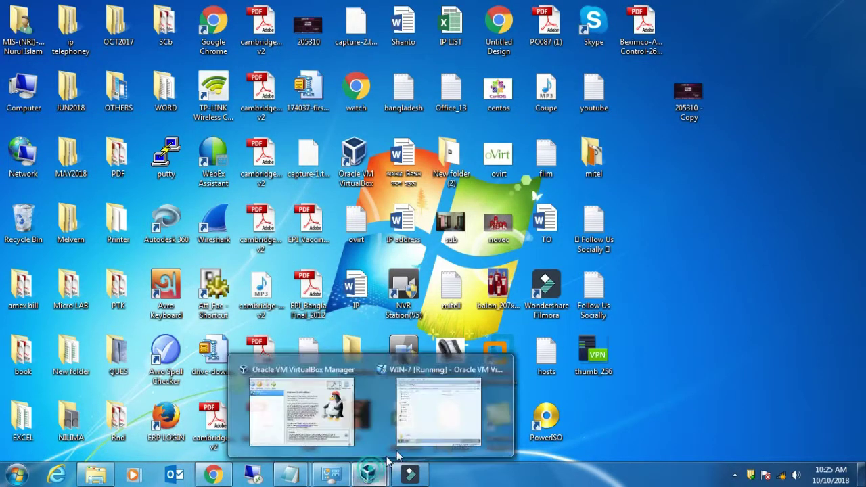
{"action": "left_click", "coordinate": [448, 391]}
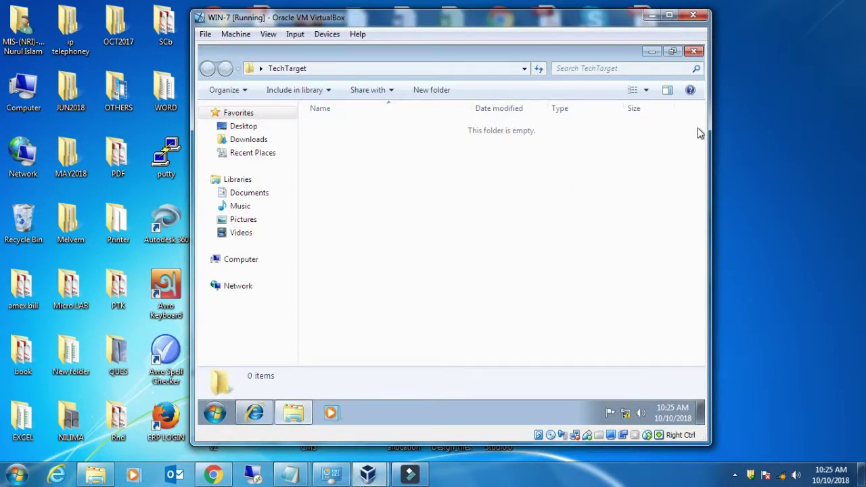
{"action": "left_click", "coordinate": [652, 52]}
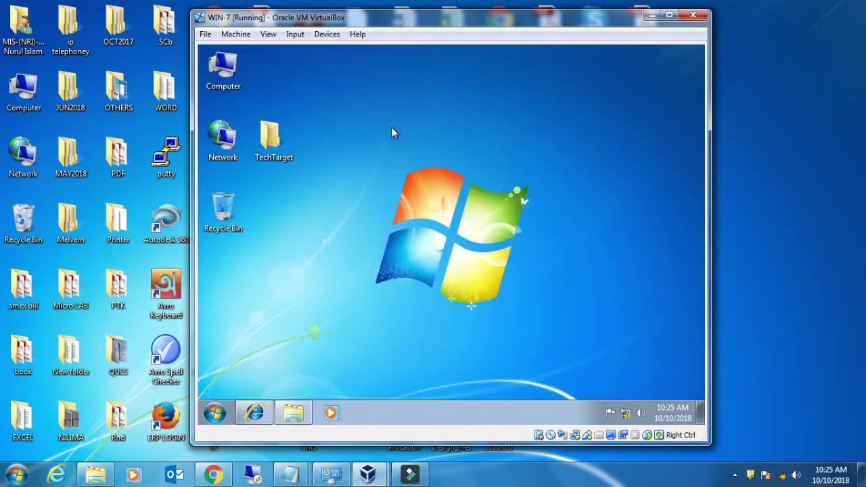
- Create a new text document named test in the TechTarget folder, then close it
{"action": "double_click", "coordinate": [272, 137]}
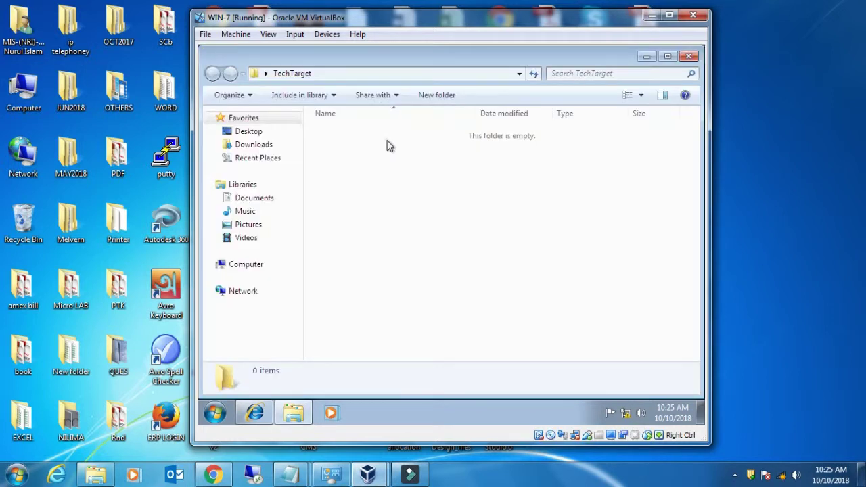
{"action": "right_click", "coordinate": [390, 145]}
{"action": "mouse_move", "coordinate": [532, 294]}
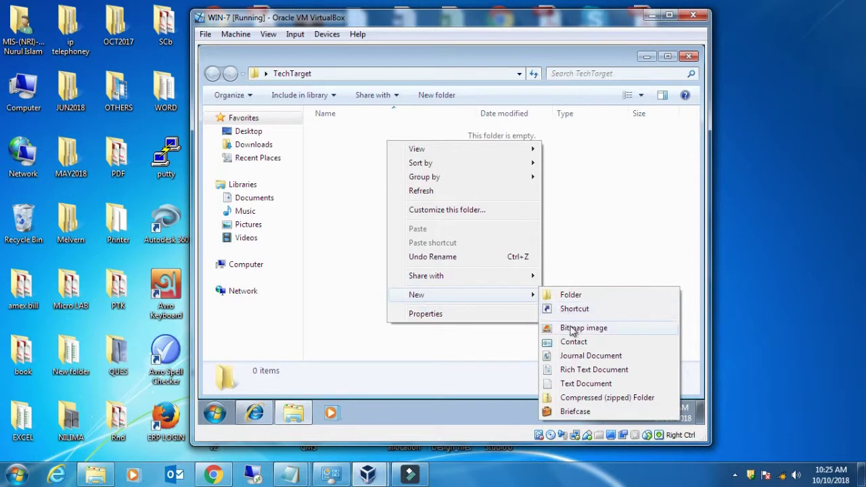
{"action": "left_click", "coordinate": [573, 384]}
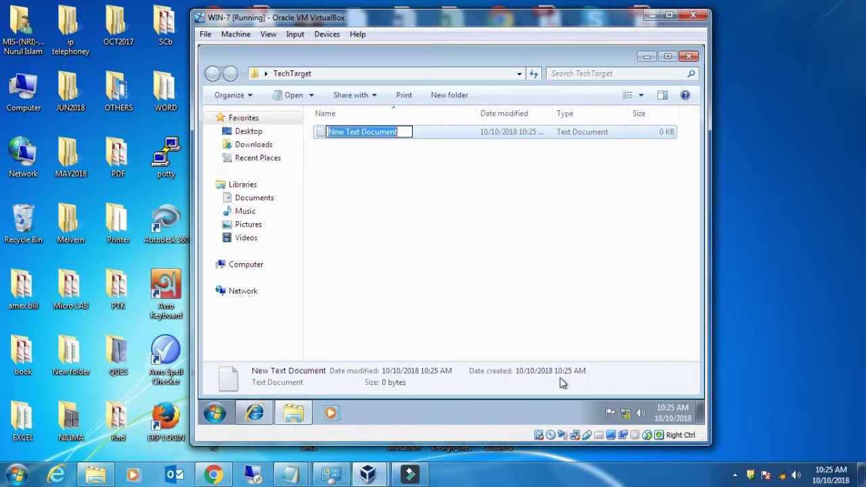
{"action": "type", "text": "test"}
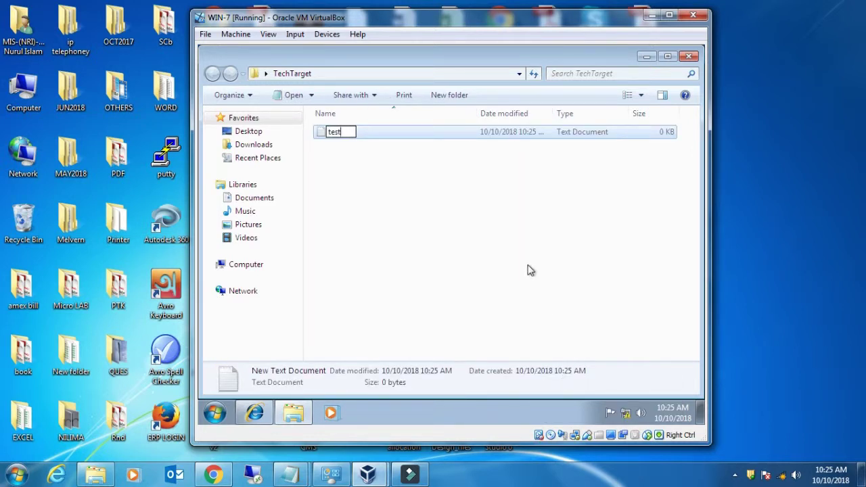
{"action": "left_click", "coordinate": [512, 242]}
{"action": "left_click", "coordinate": [689, 57]}
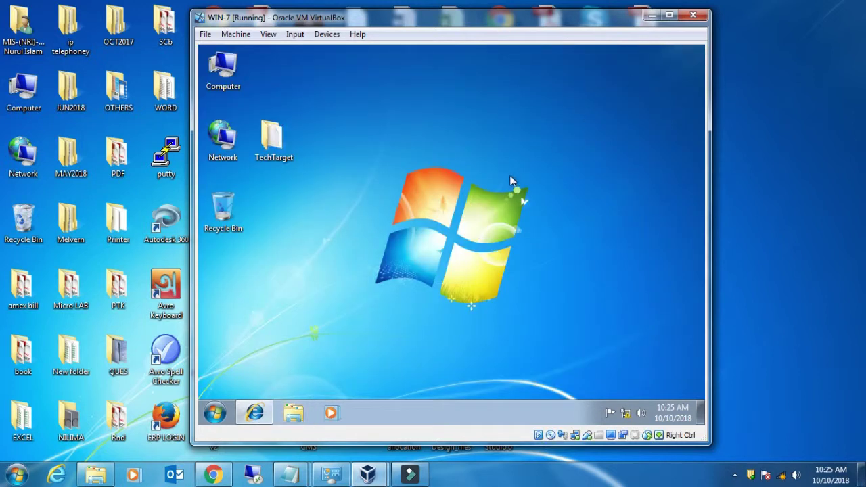
- Reload the ftp://192.168.2.86 listing, open test.txt, then close Internet Explorer
{"action": "left_click", "coordinate": [255, 413]}
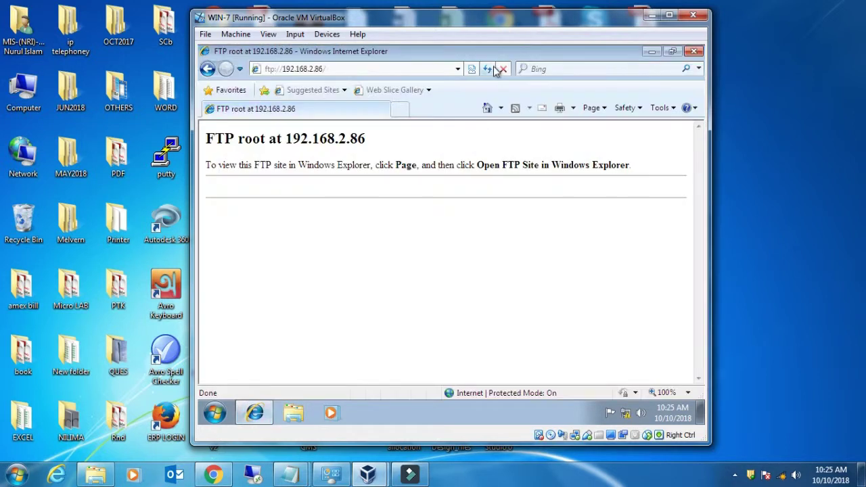
{"action": "left_click", "coordinate": [487, 69]}
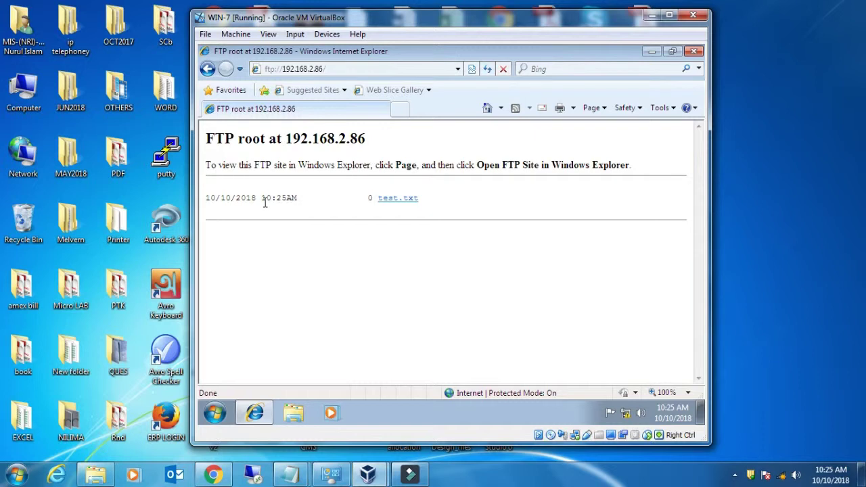
{"action": "left_click", "coordinate": [402, 199]}
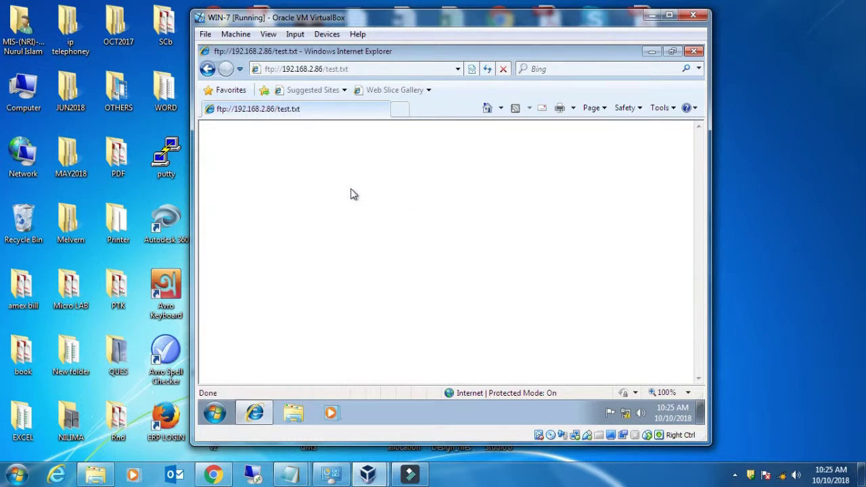
{"action": "left_click", "coordinate": [302, 170]}
{"action": "left_click", "coordinate": [244, 144]}
{"action": "left_click", "coordinate": [244, 142]}
{"action": "left_click", "coordinate": [291, 144]}
{"action": "left_click", "coordinate": [693, 55]}
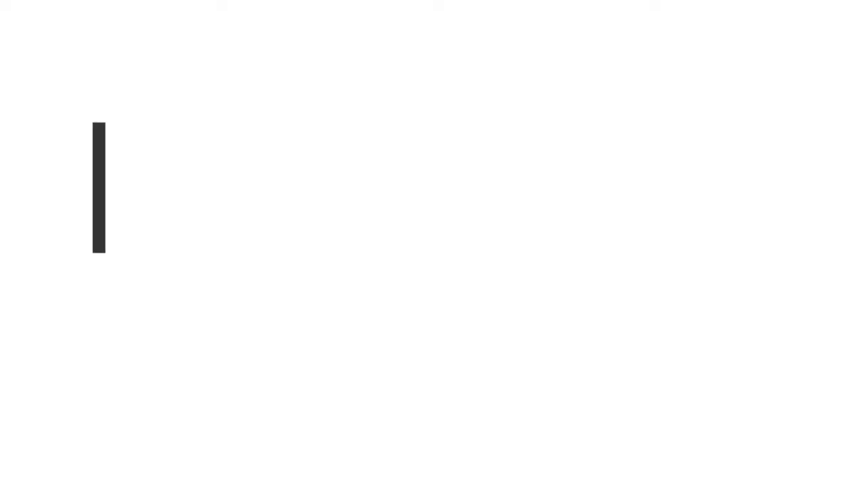